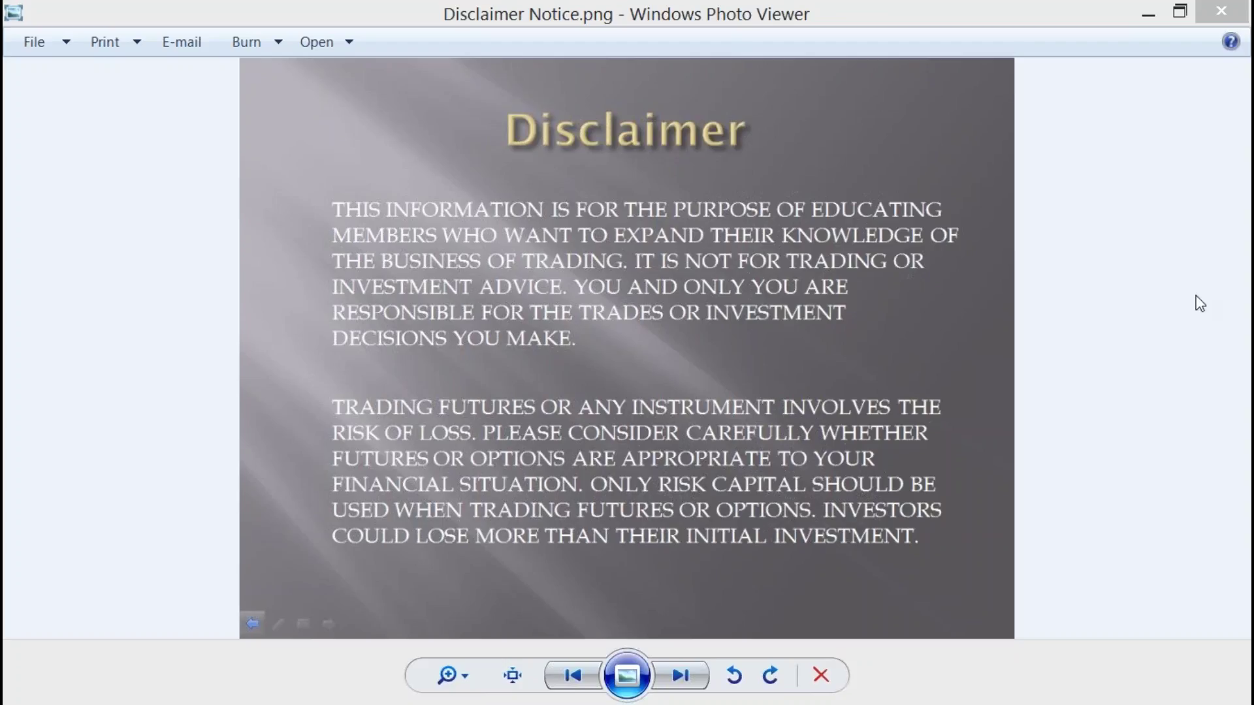
Close the disclaimer image, restore the Forex Factory browser window to a smaller size, and switch to Investor/RT
{"action": "mouse_move", "coordinate": [1226, 13]}
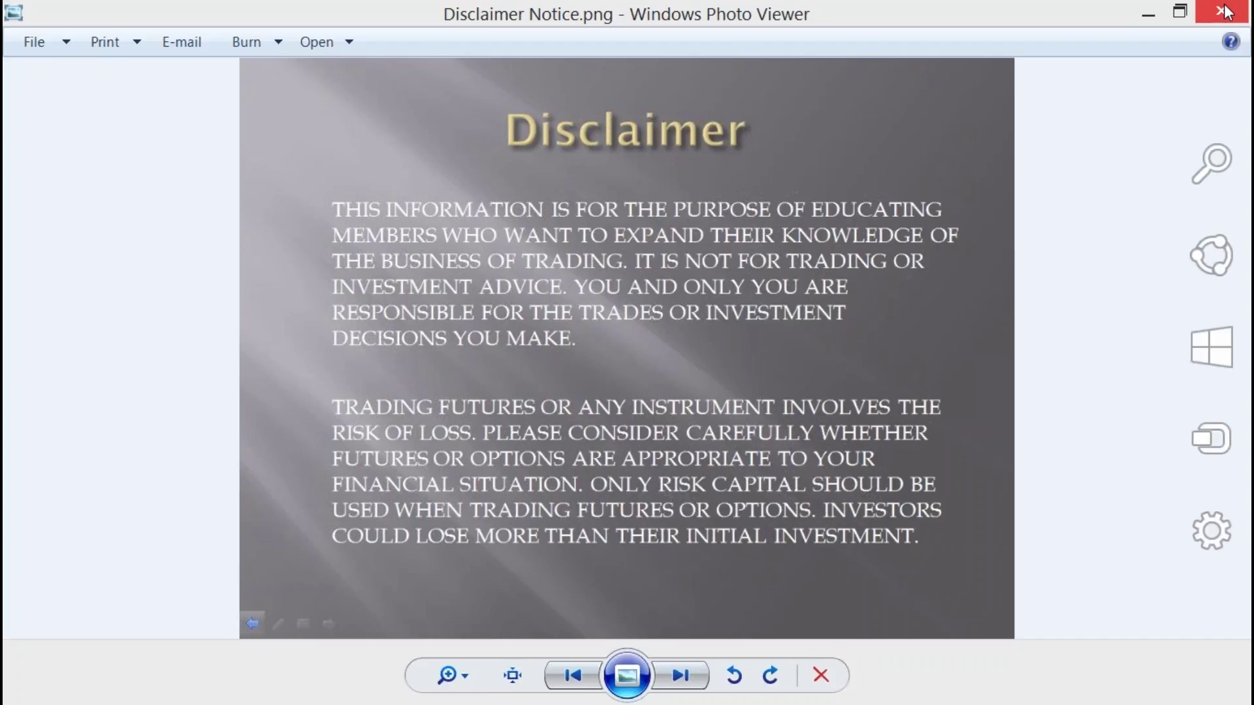
{"action": "left_click", "coordinate": [1226, 12]}
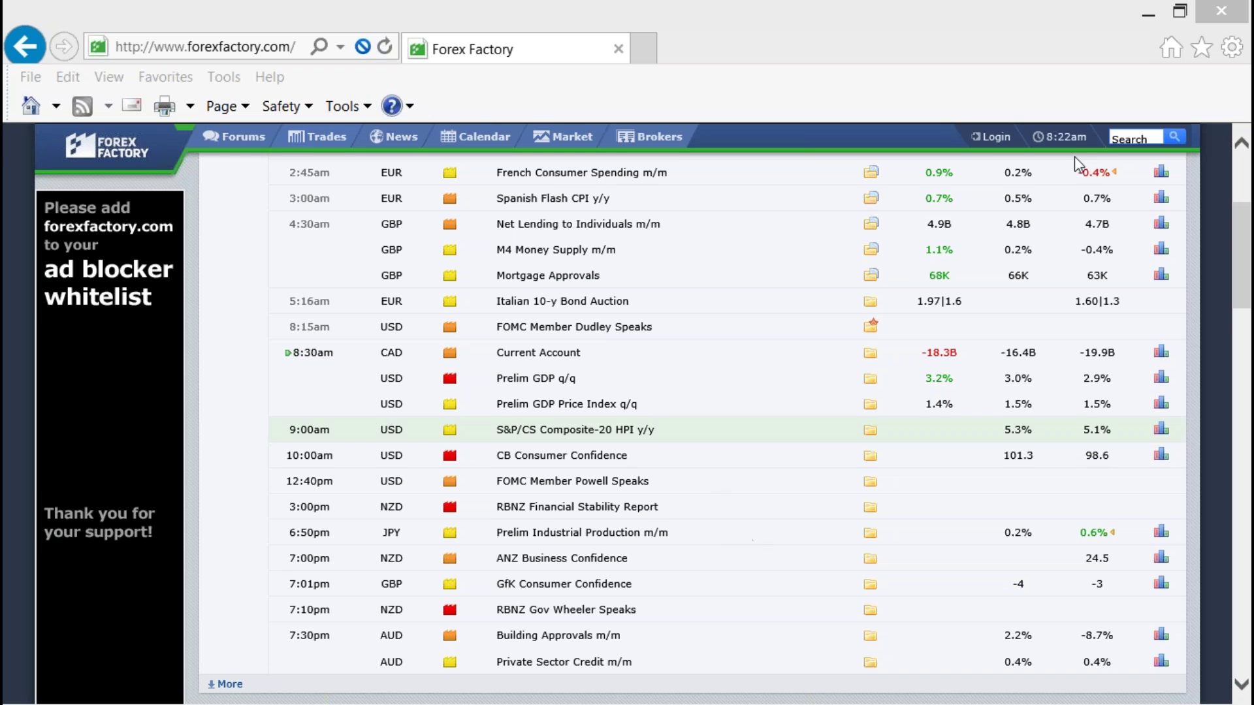
{"action": "double_click", "coordinate": [1113, 9]}
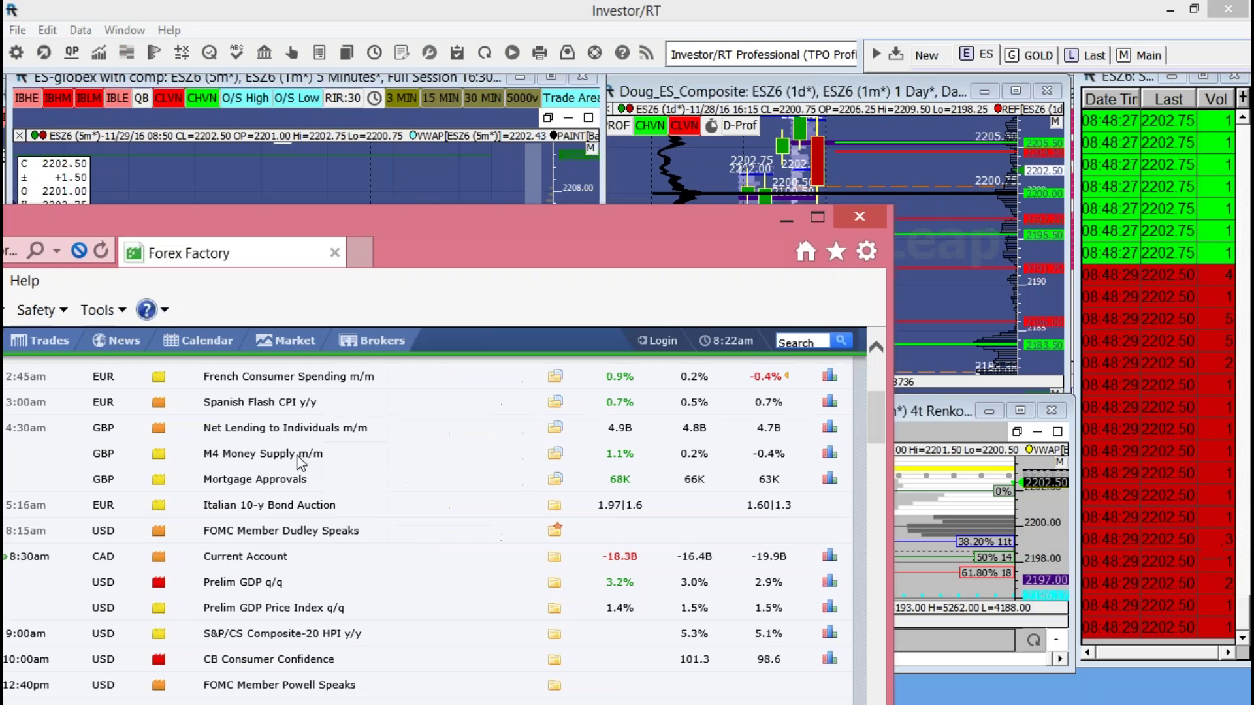
{"action": "key", "text": "alt+Tab"}
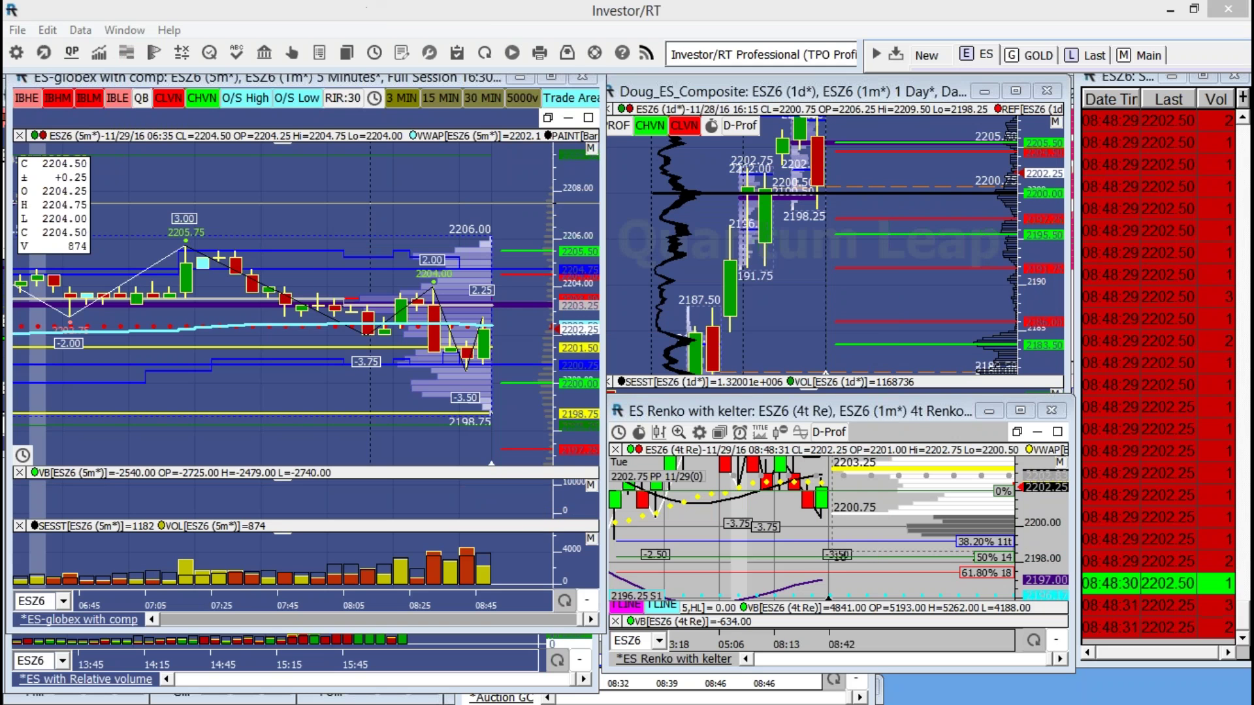
Move the ES-globex chart window slightly down so its title bar is fully visible, and switch to thinkorswim
{"action": "left_click_drag", "start_coordinate": [474, 79], "coordinate": [469, 97]}
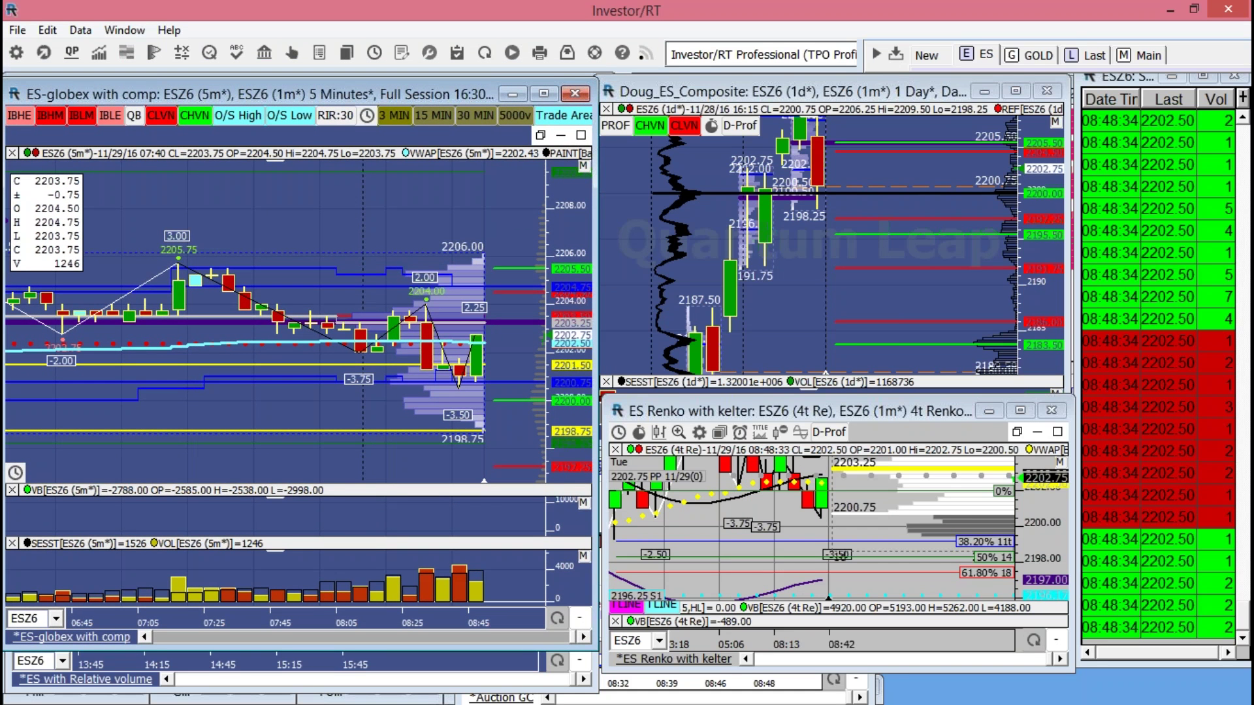
{"action": "key", "text": "alt+Tab"}
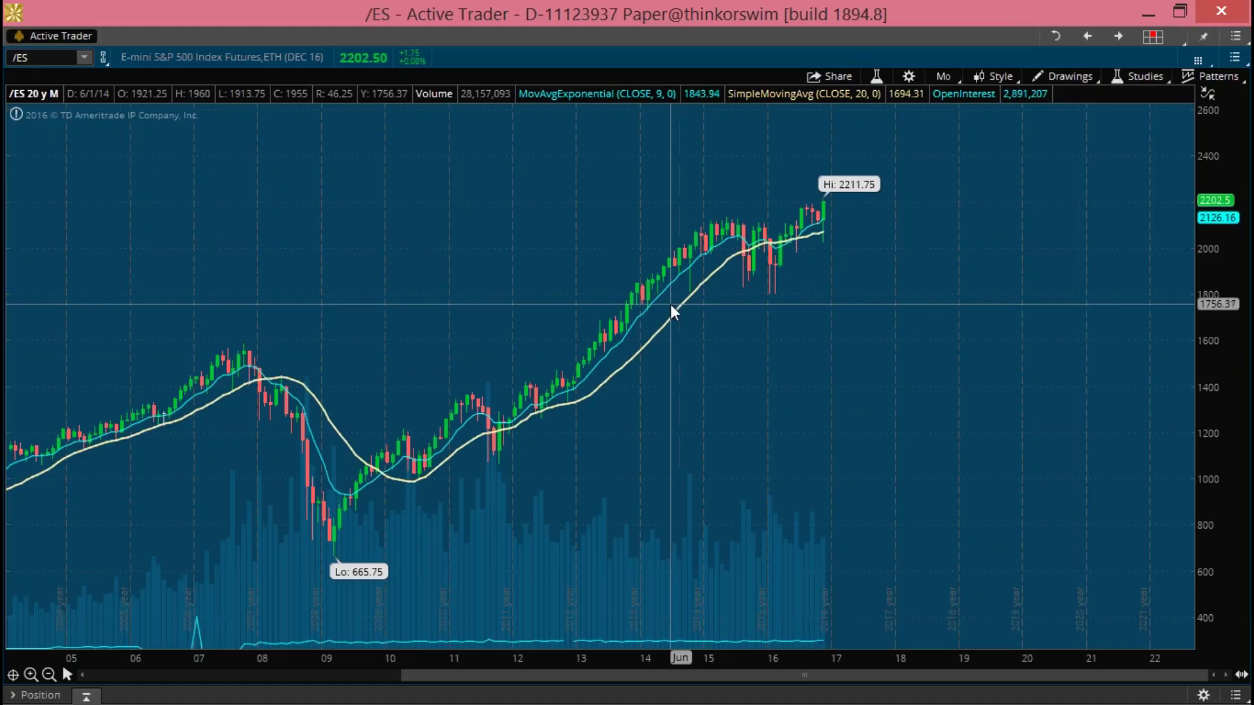
Change the /ES chart from monthly to the 3 Y : W weekly time frame and leave empty space above and after the latest bars
{"action": "left_click", "coordinate": [1051, 77]}
{"action": "left_click", "coordinate": [967, 98]}
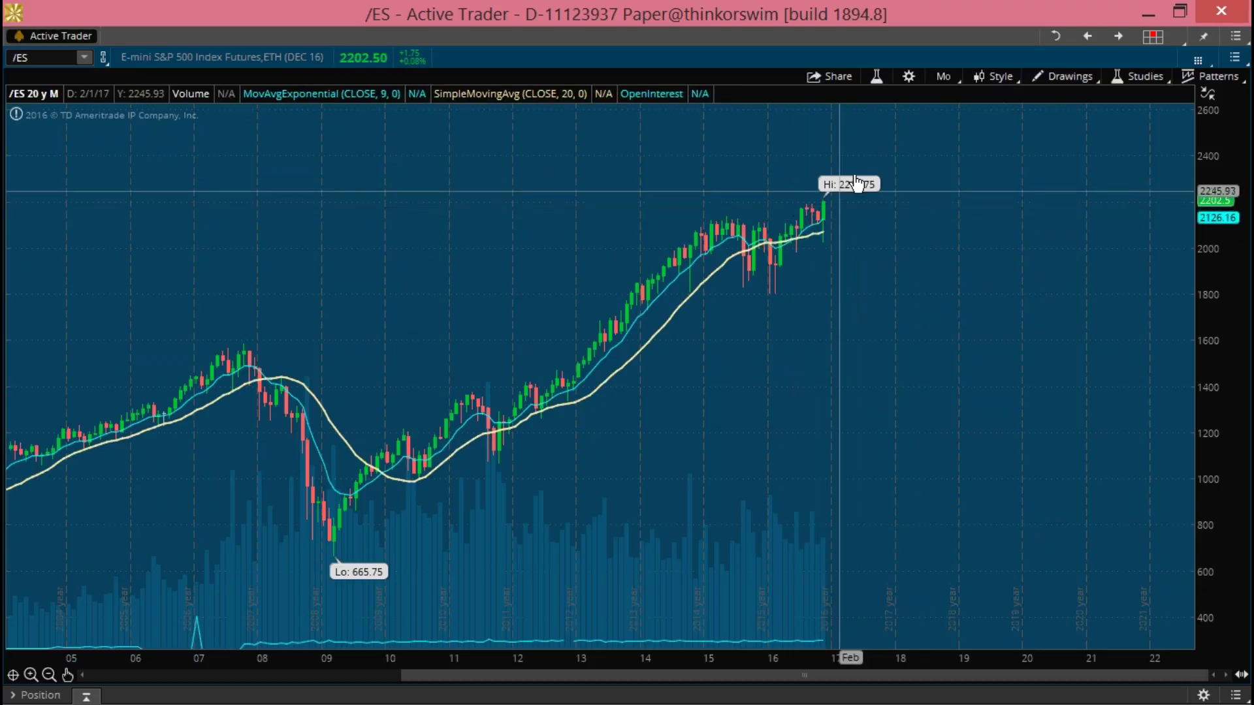
{"action": "left_click", "coordinate": [941, 79]}
{"action": "left_click", "coordinate": [932, 235]}
{"action": "left_click_drag", "start_coordinate": [1195, 233], "coordinate": [1195, 275]}
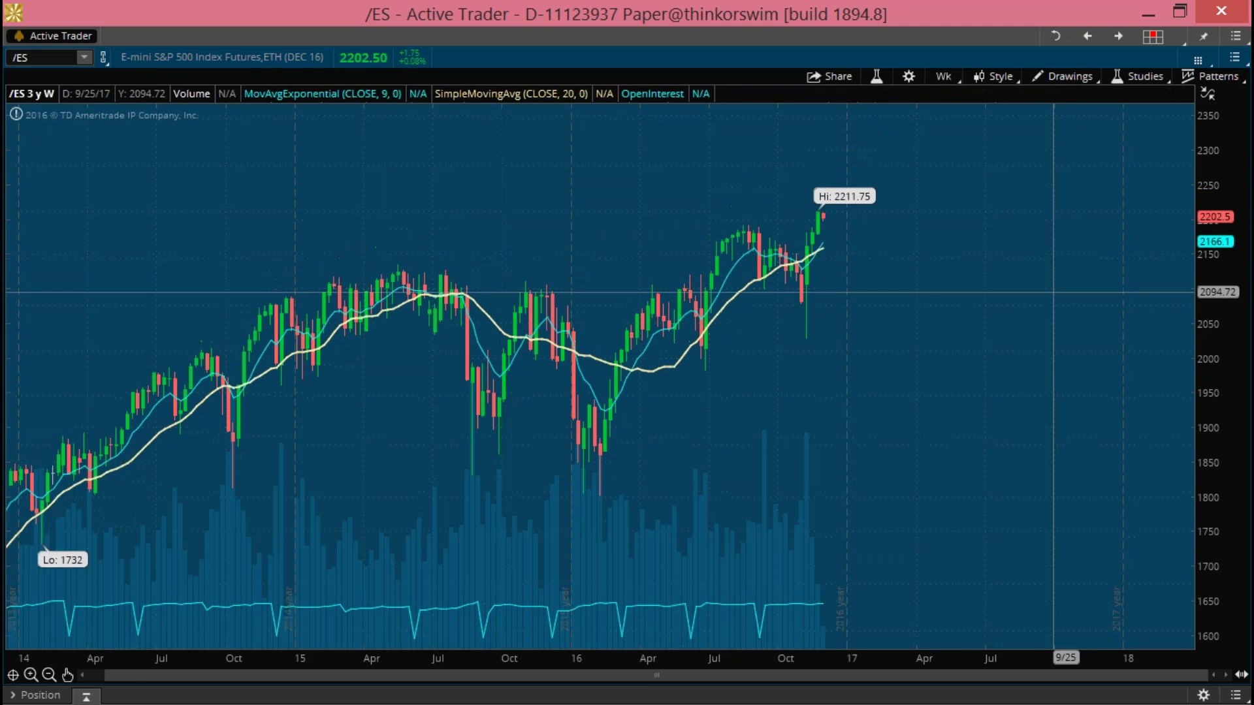
{"action": "scroll", "coordinate": [912, 333], "scroll_direction": "right", "scroll_amount": 3}
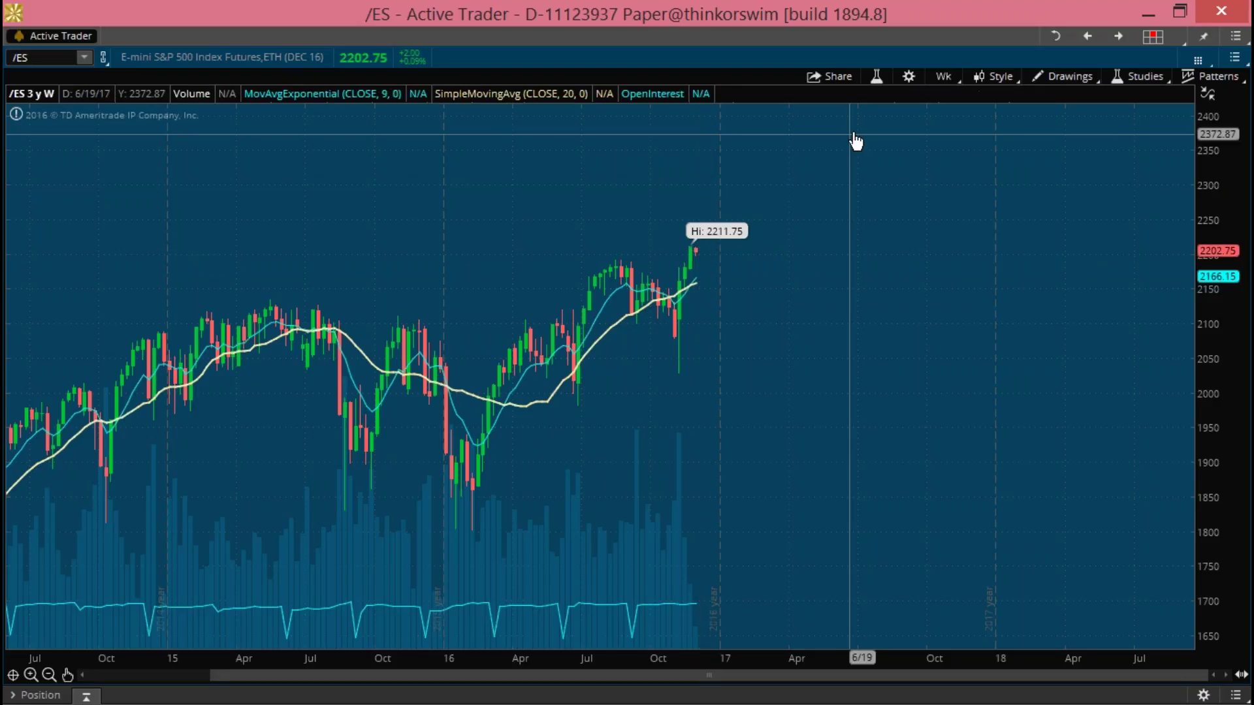
Review the /ES chart on the 1 Y : D daily and 180 D : 4h time frames
{"action": "left_click", "coordinate": [937, 77]}
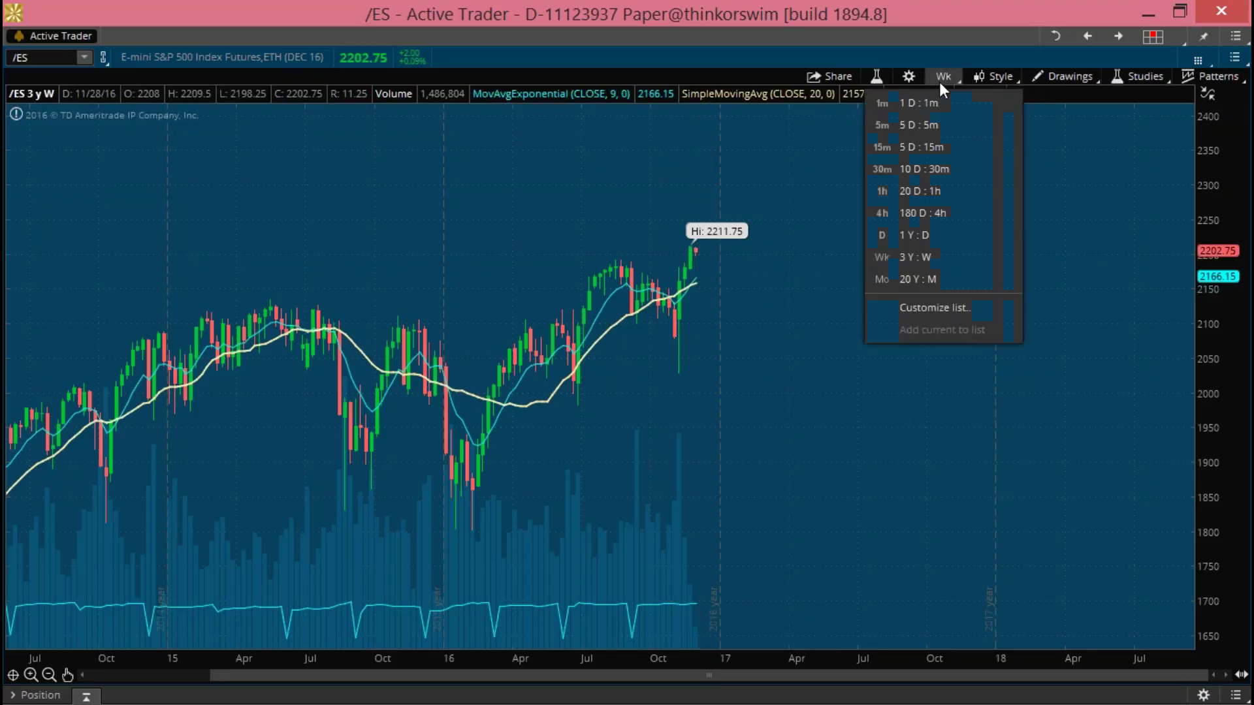
{"action": "left_click", "coordinate": [925, 235]}
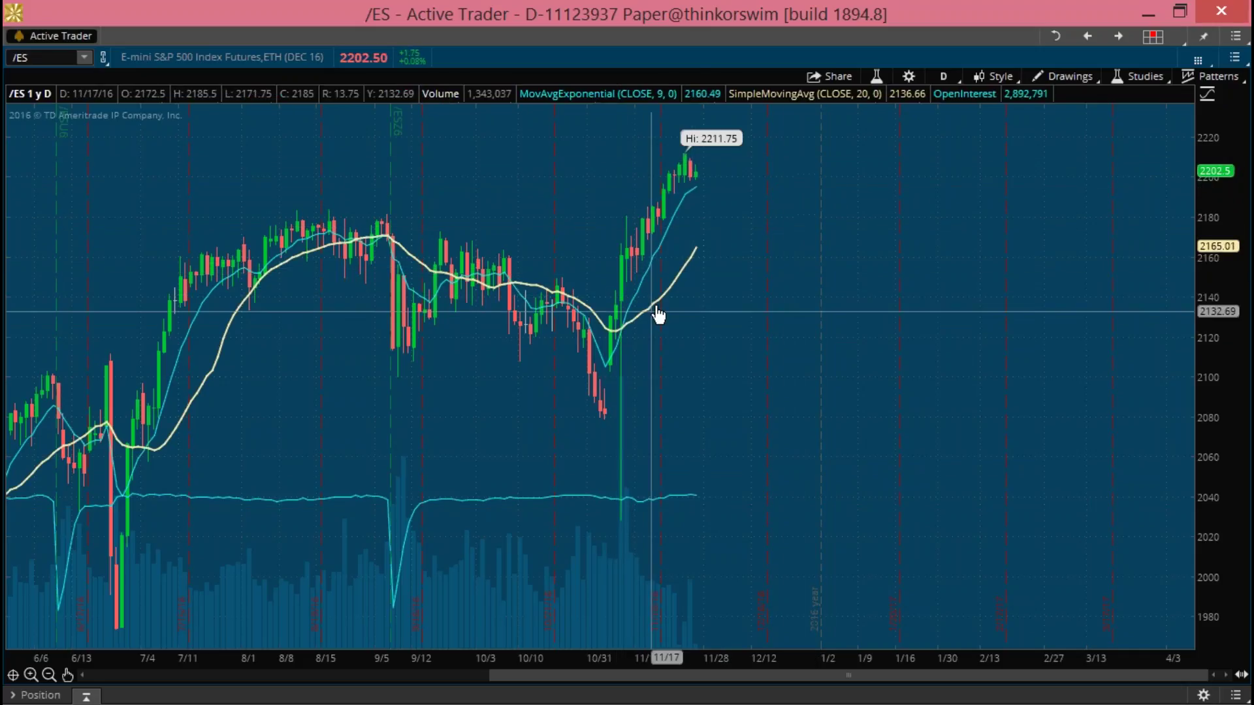
{"action": "left_click", "coordinate": [946, 76]}
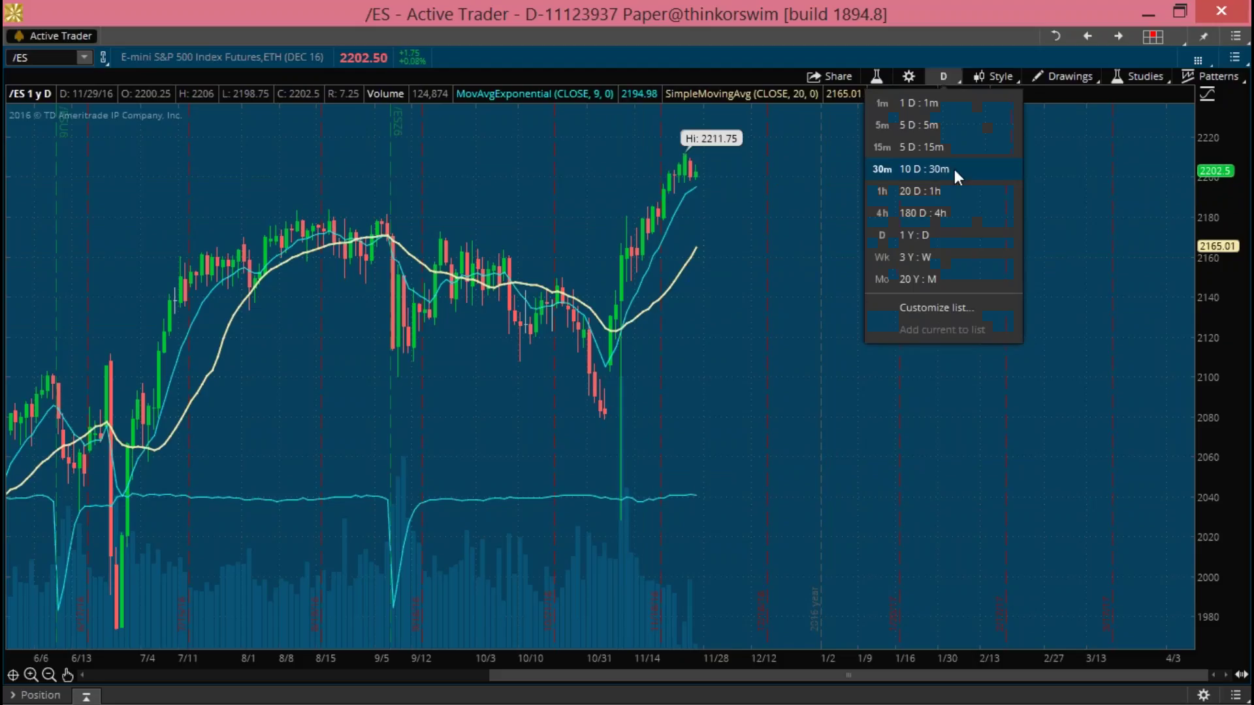
{"action": "left_click", "coordinate": [926, 216]}
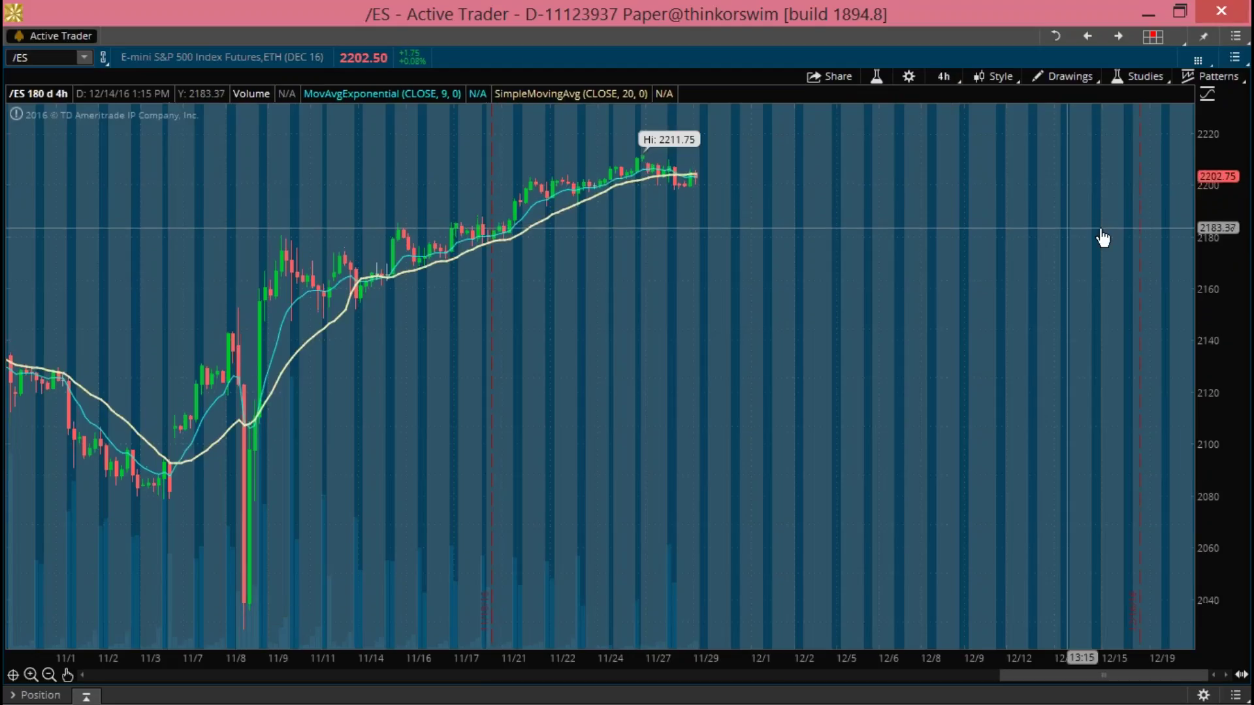
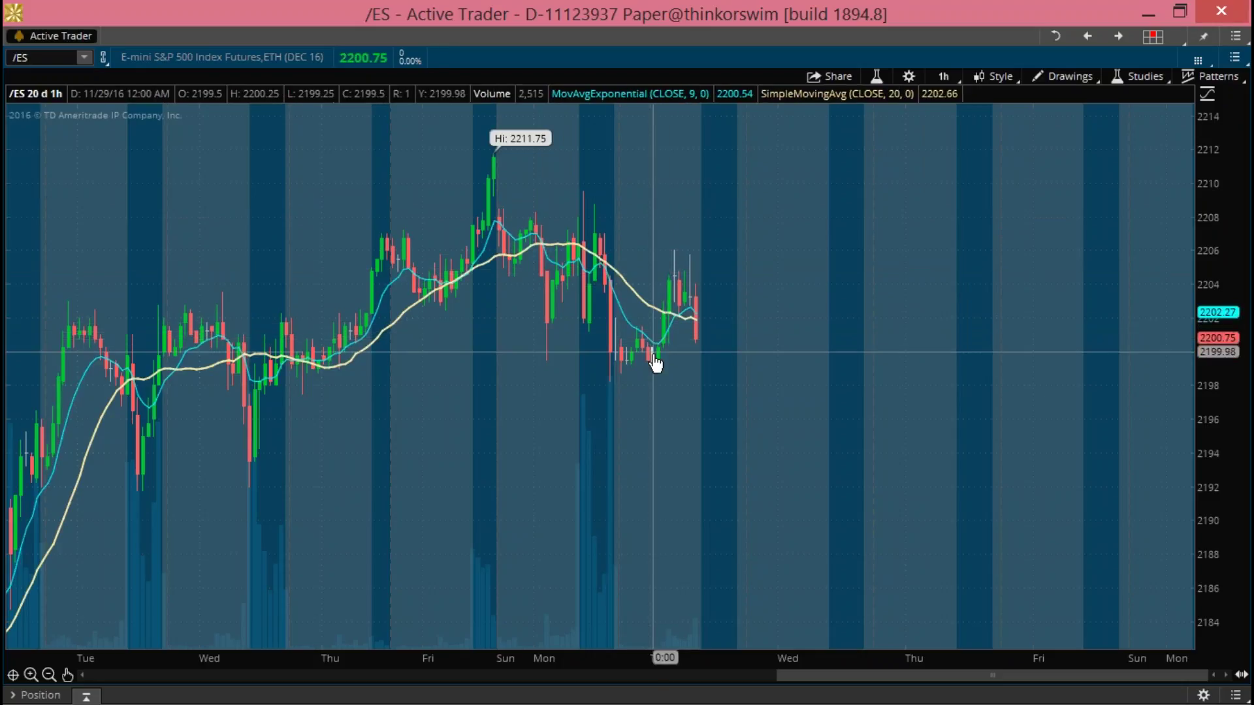
Review the /ES chart on the 20 D : 1h, 10 D : 30m and 5 D : 15m time frames
{"action": "scroll", "coordinate": [630, 356], "scroll_direction": "up", "scroll_amount": 1}
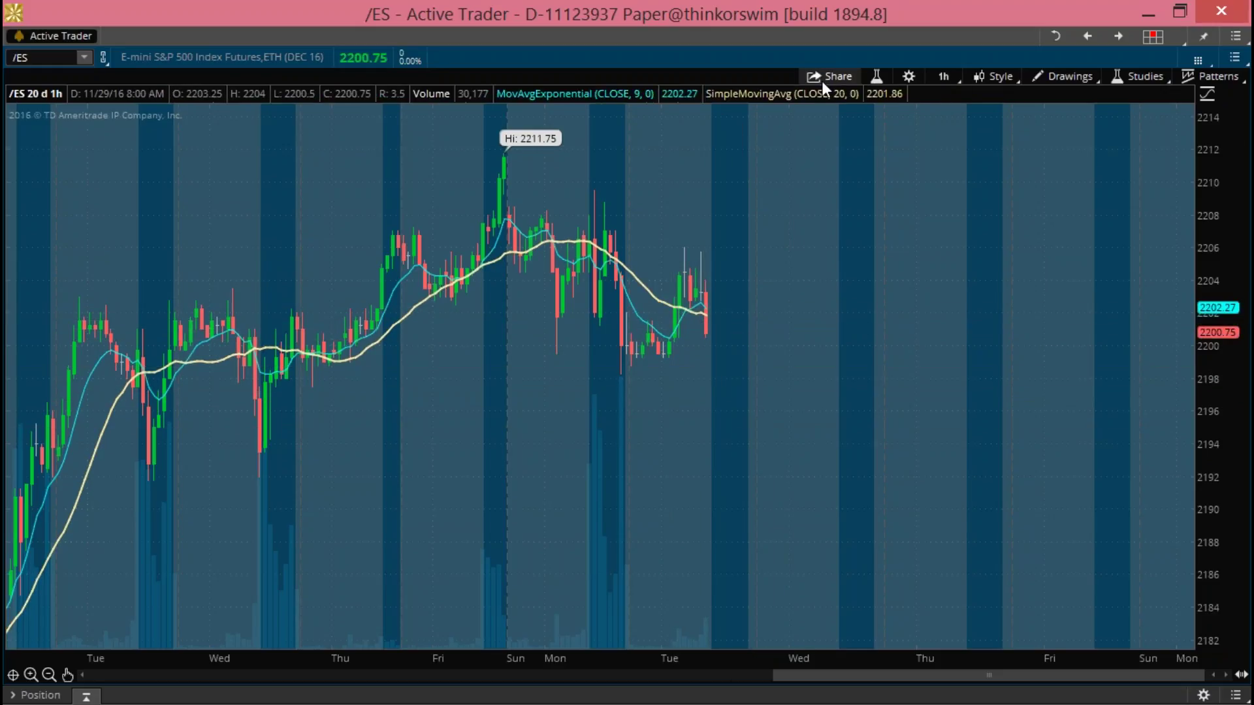
{"action": "left_click", "coordinate": [943, 77]}
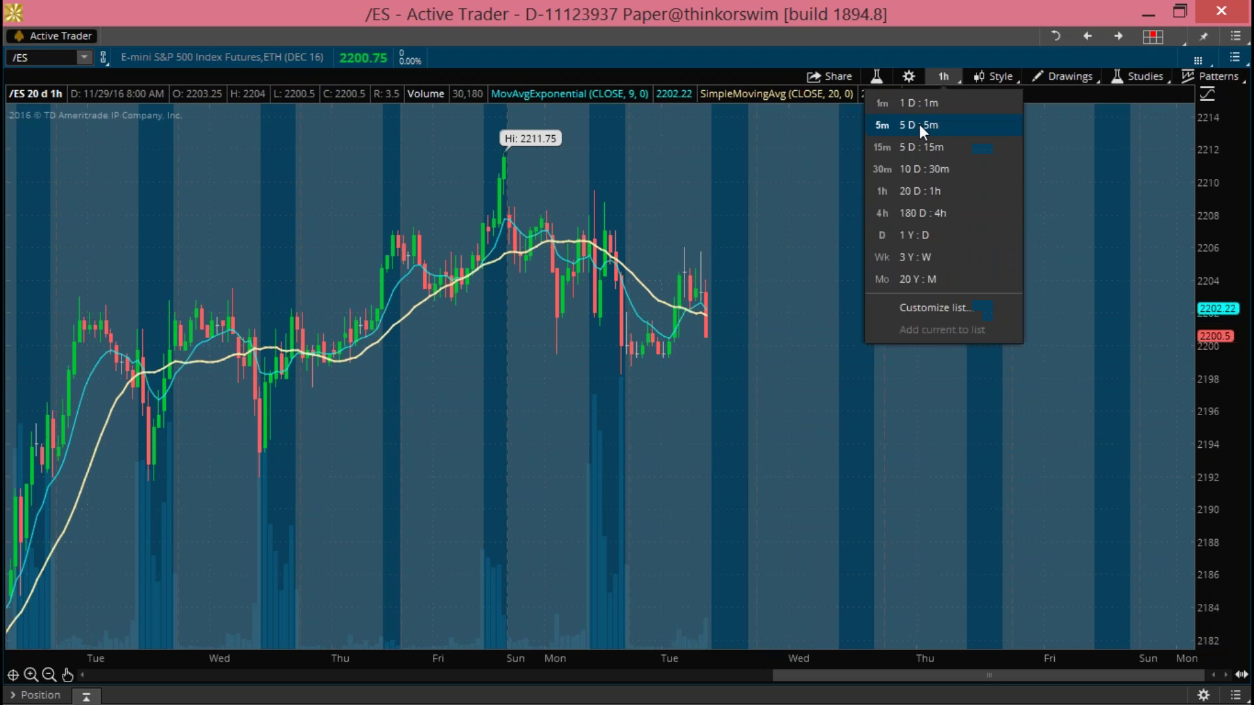
{"action": "left_click", "coordinate": [897, 170]}
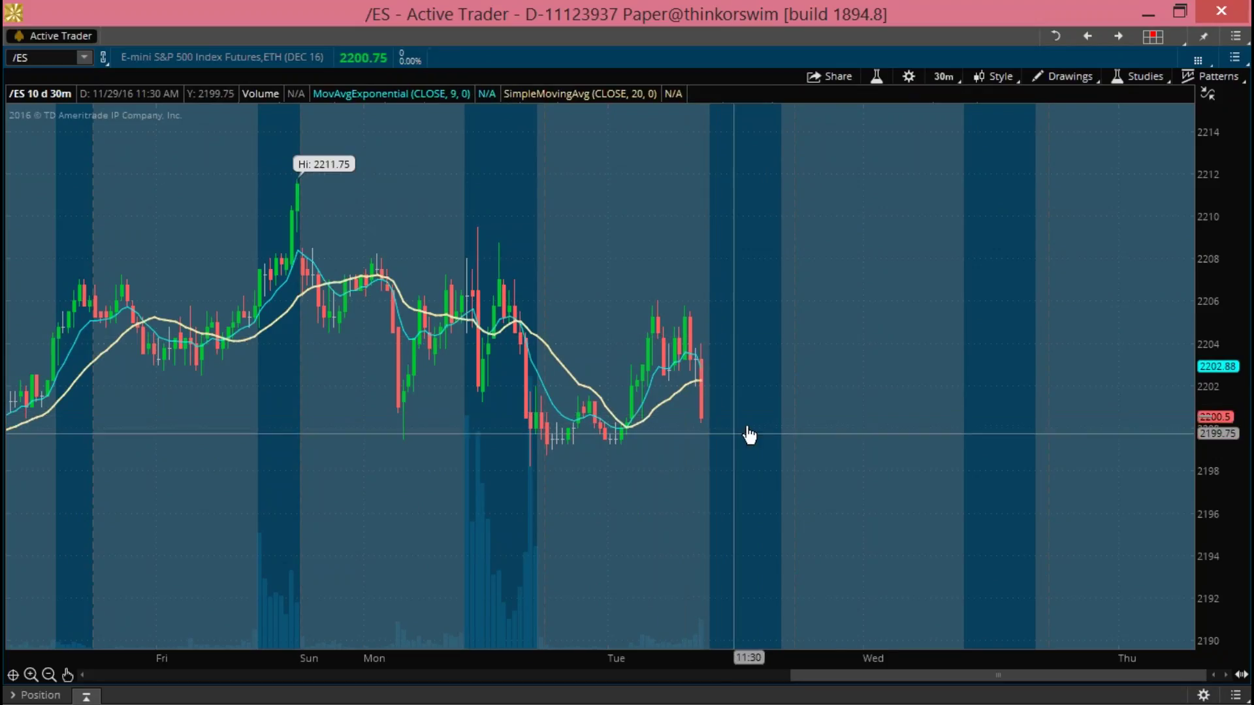
{"action": "left_click", "coordinate": [938, 77]}
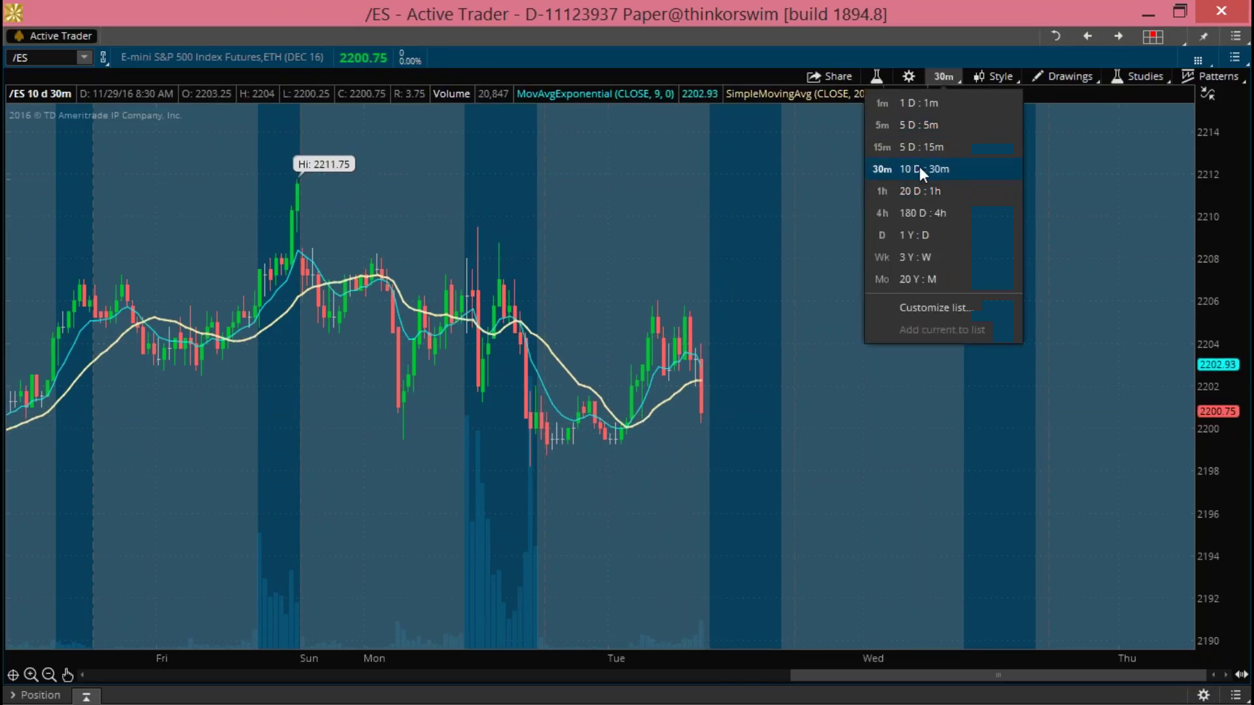
{"action": "left_click", "coordinate": [920, 146]}
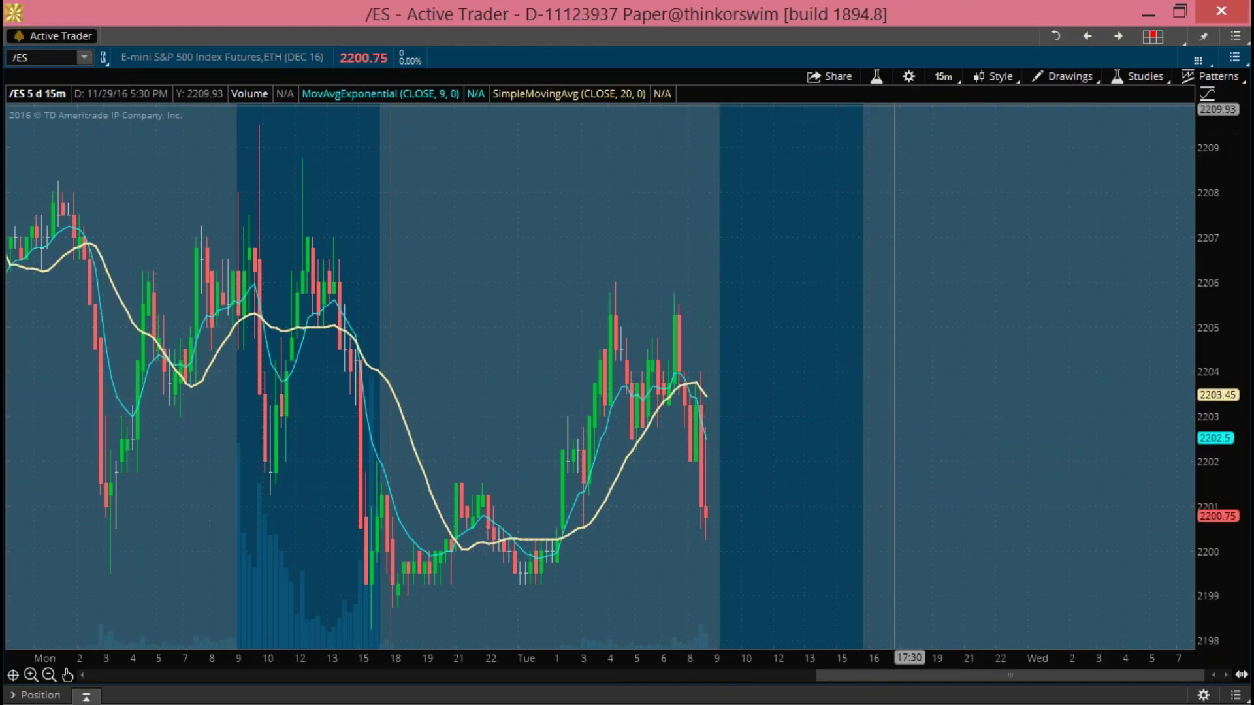
Show the /ES chart on the 5 D : 5m time frame and examine the overnight price swings
{"action": "left_click", "coordinate": [935, 76]}
{"action": "left_click", "coordinate": [930, 122]}
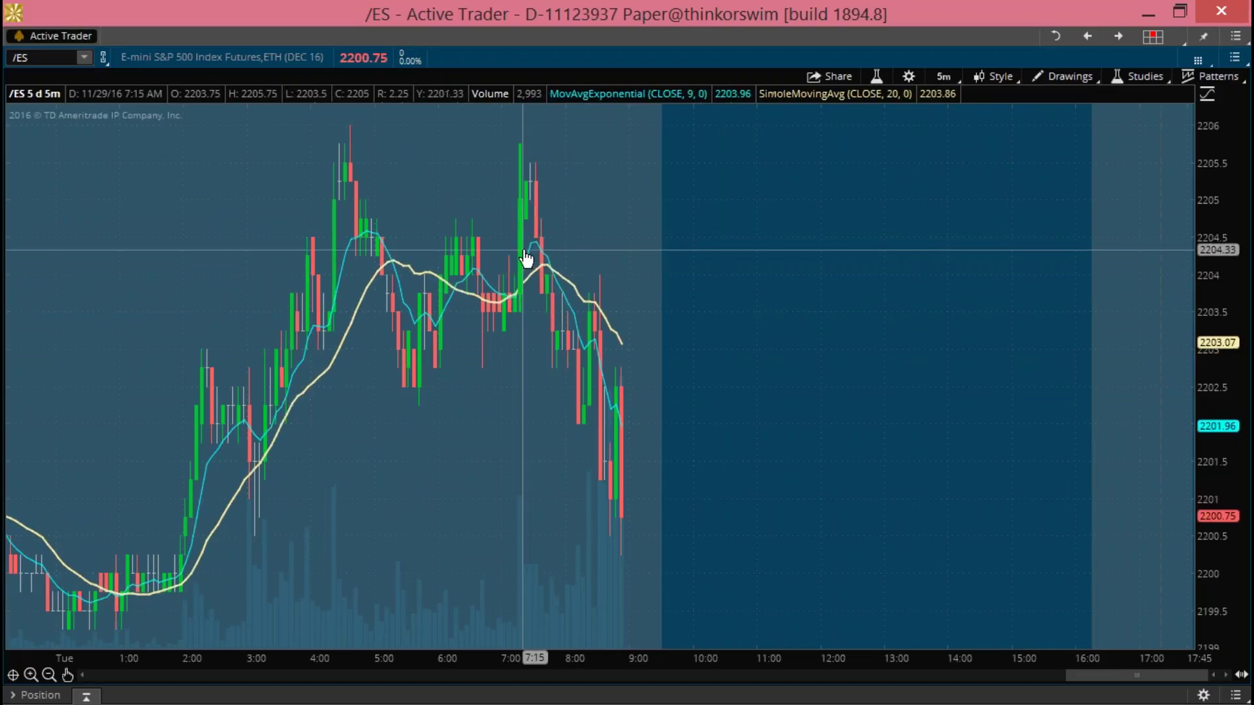
{"action": "scroll", "coordinate": [568, 301], "scroll_direction": "up", "scroll_amount": 1}
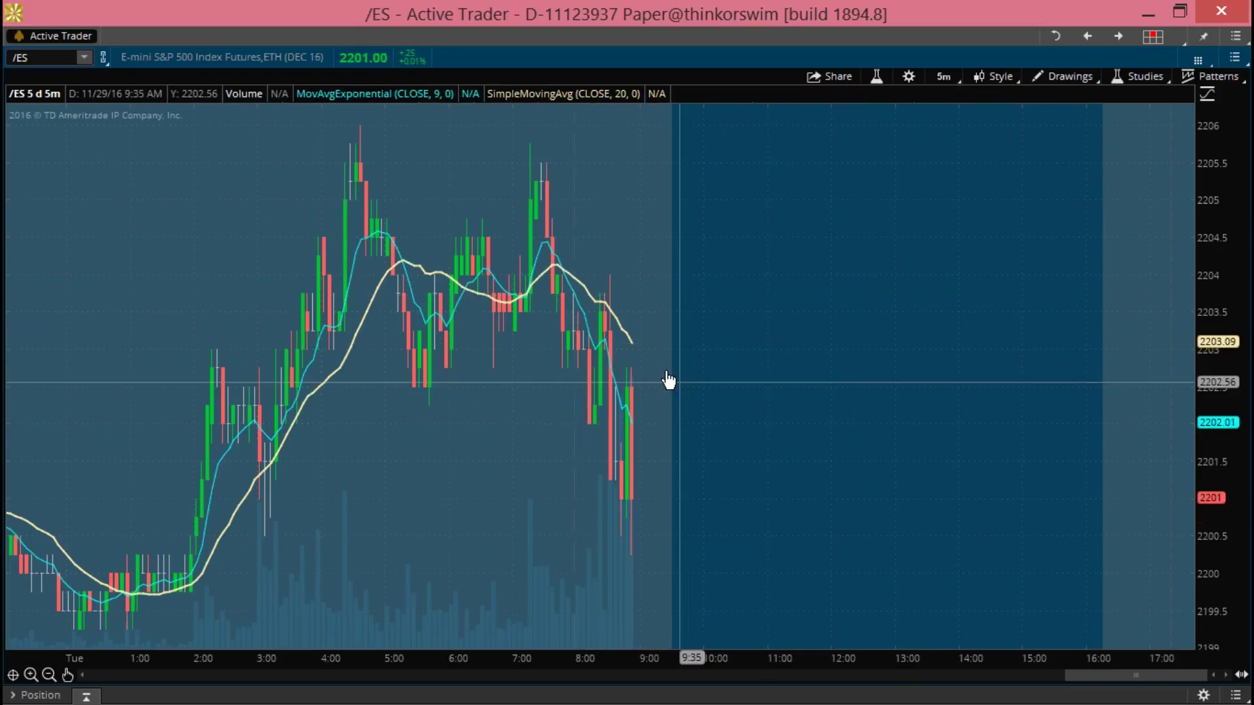
{"action": "left_click_drag", "start_coordinate": [679, 386], "coordinate": [724, 333]}
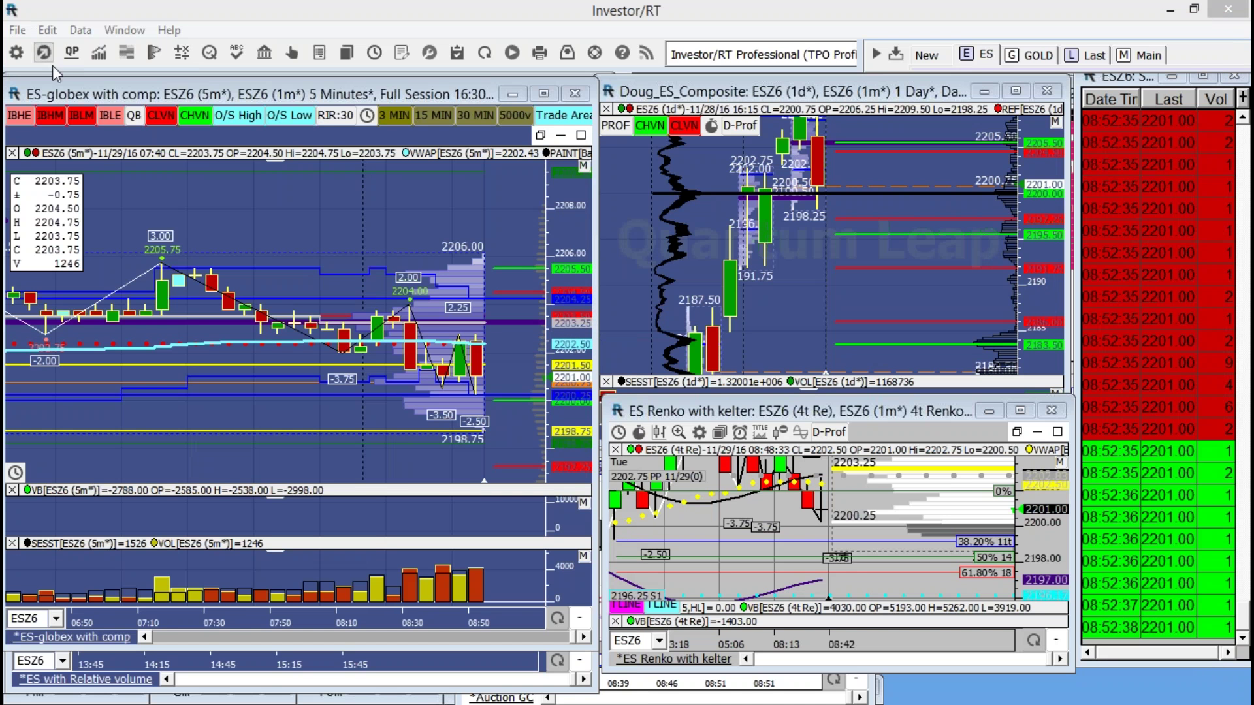
In Investor/RT, maximize the ES daily composite chart and compress its price scale to examine the volume profile and levels down to about 2130
{"action": "double_click", "coordinate": [862, 91]}
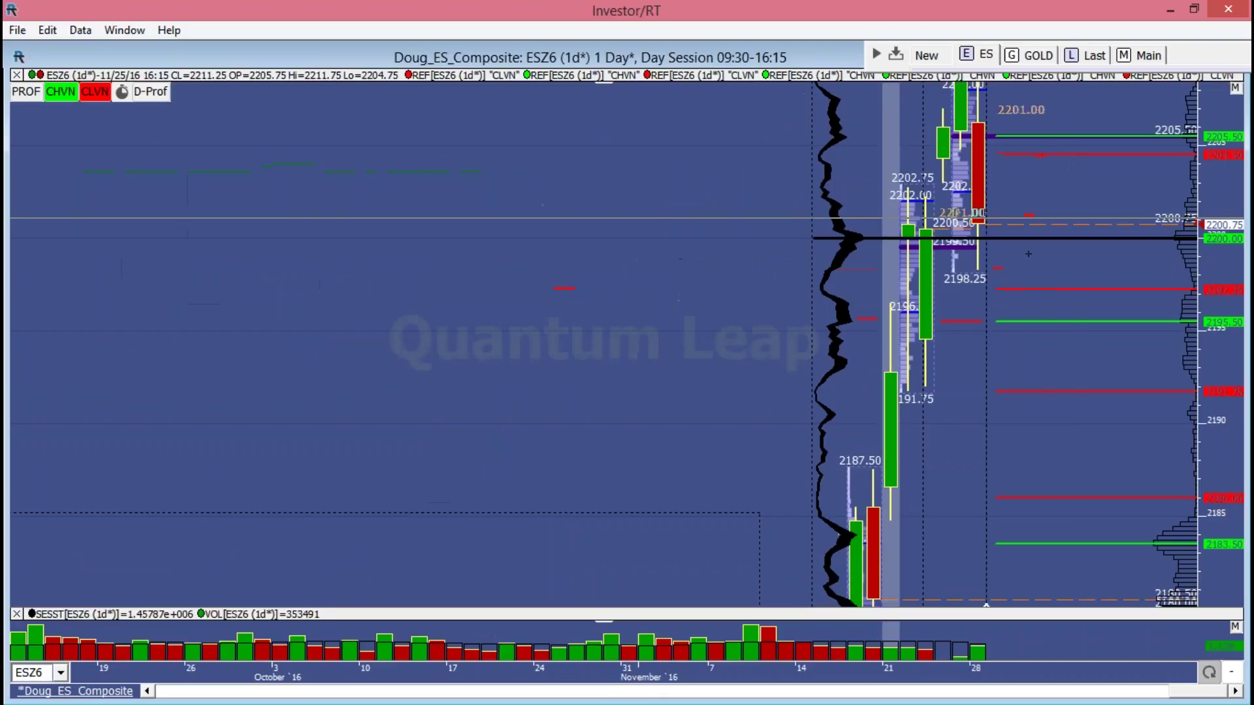
{"action": "left_click_drag", "start_coordinate": [1216, 187], "coordinate": [1231, 486]}
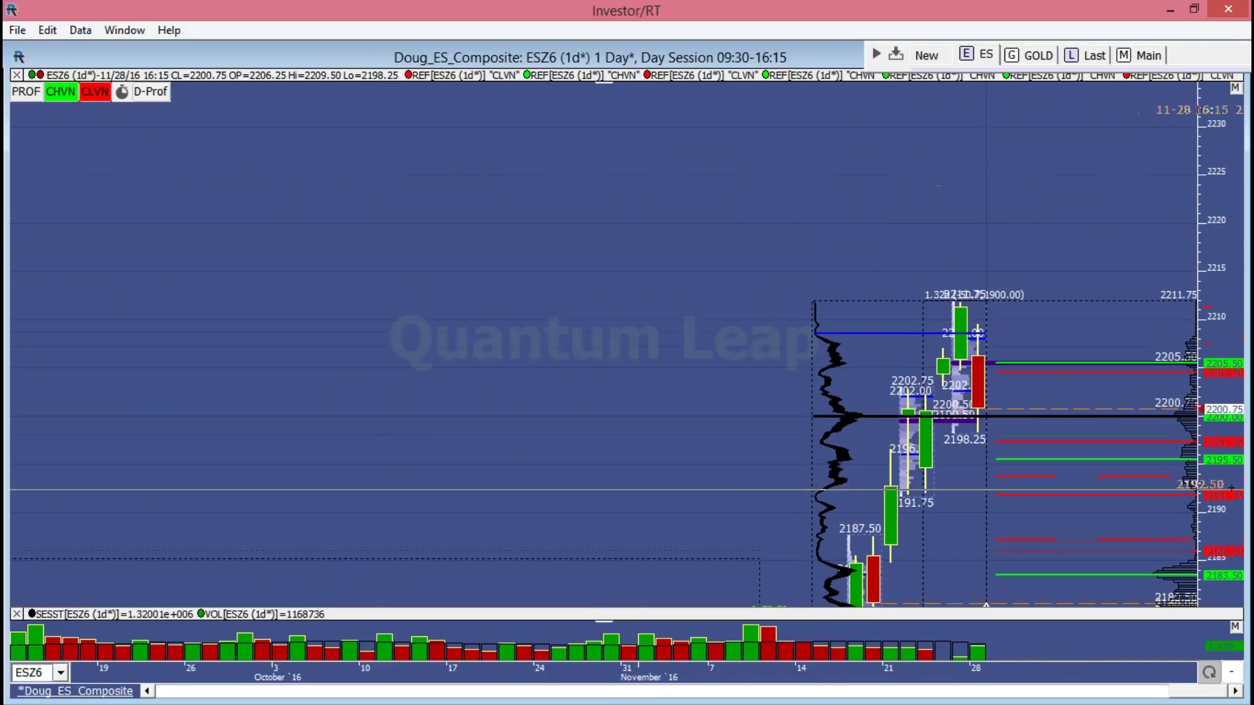
{"action": "scroll", "coordinate": [1231, 486], "scroll_direction": "down", "scroll_amount": 5}
{"action": "scroll", "coordinate": [849, 535], "scroll_direction": "down", "scroll_amount": 5}
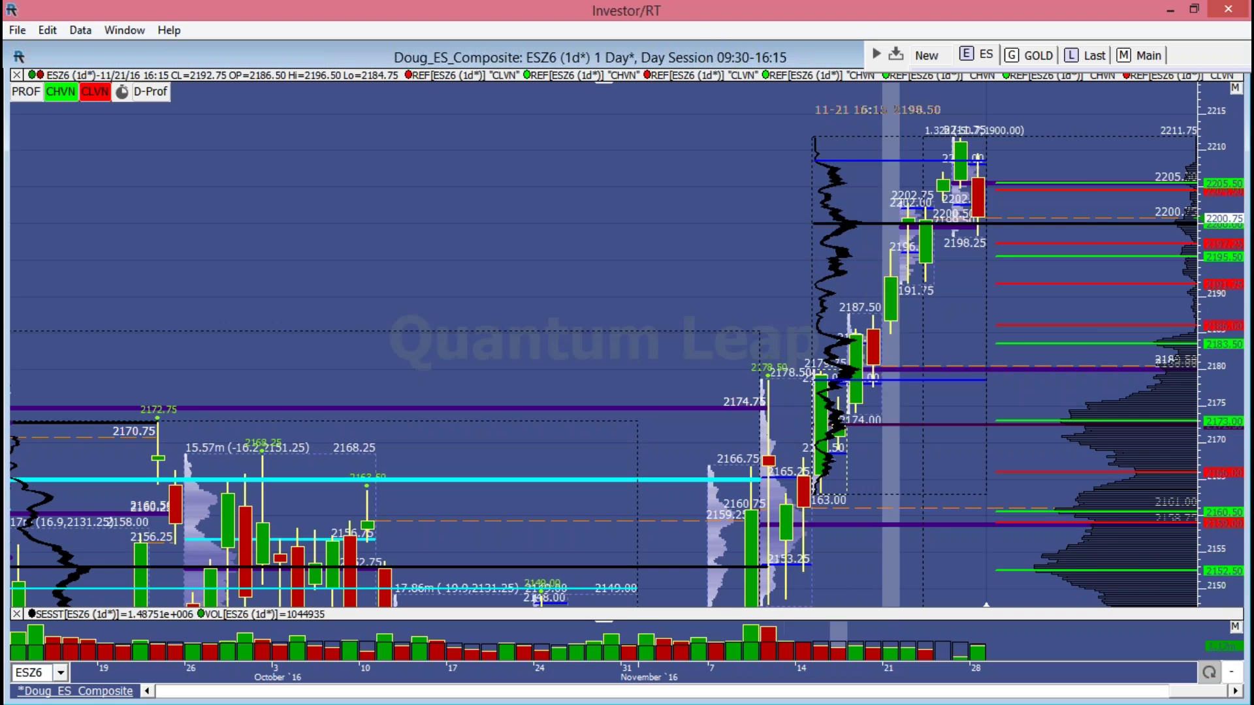
{"action": "scroll", "coordinate": [1216, 226], "scroll_direction": "up", "scroll_amount": 3}
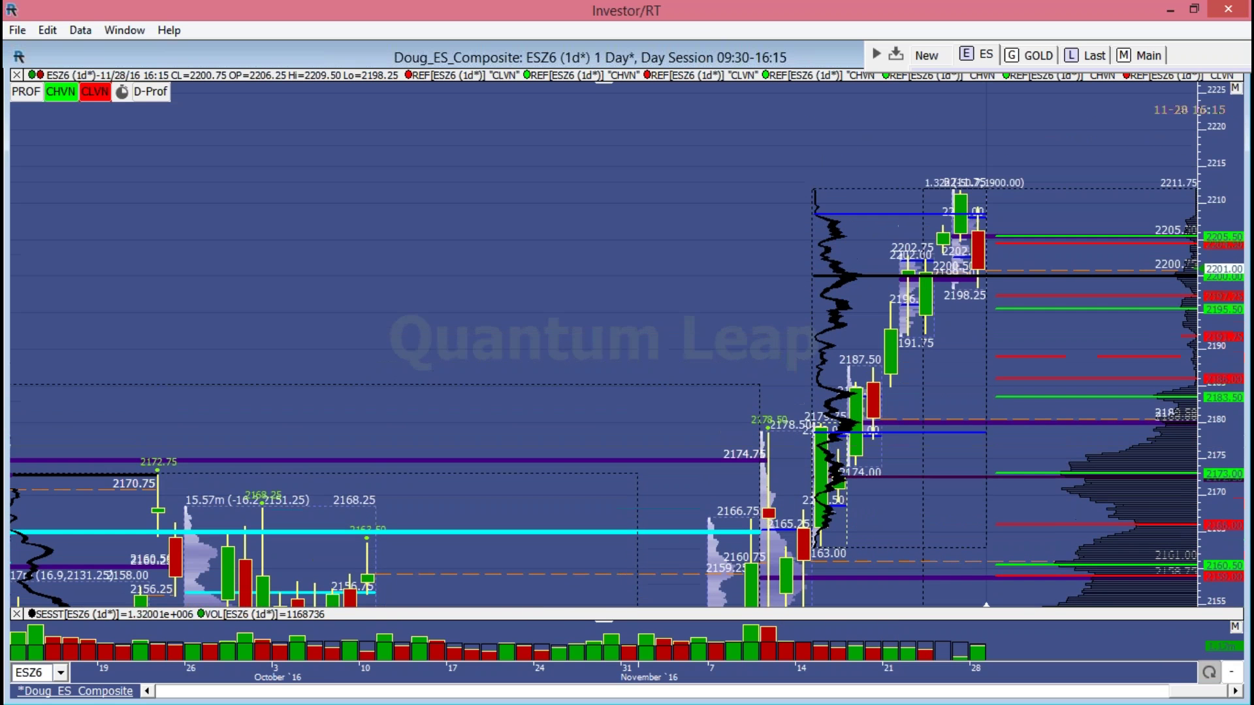
{"action": "scroll", "coordinate": [1216, 225], "scroll_direction": "up", "scroll_amount": 4}
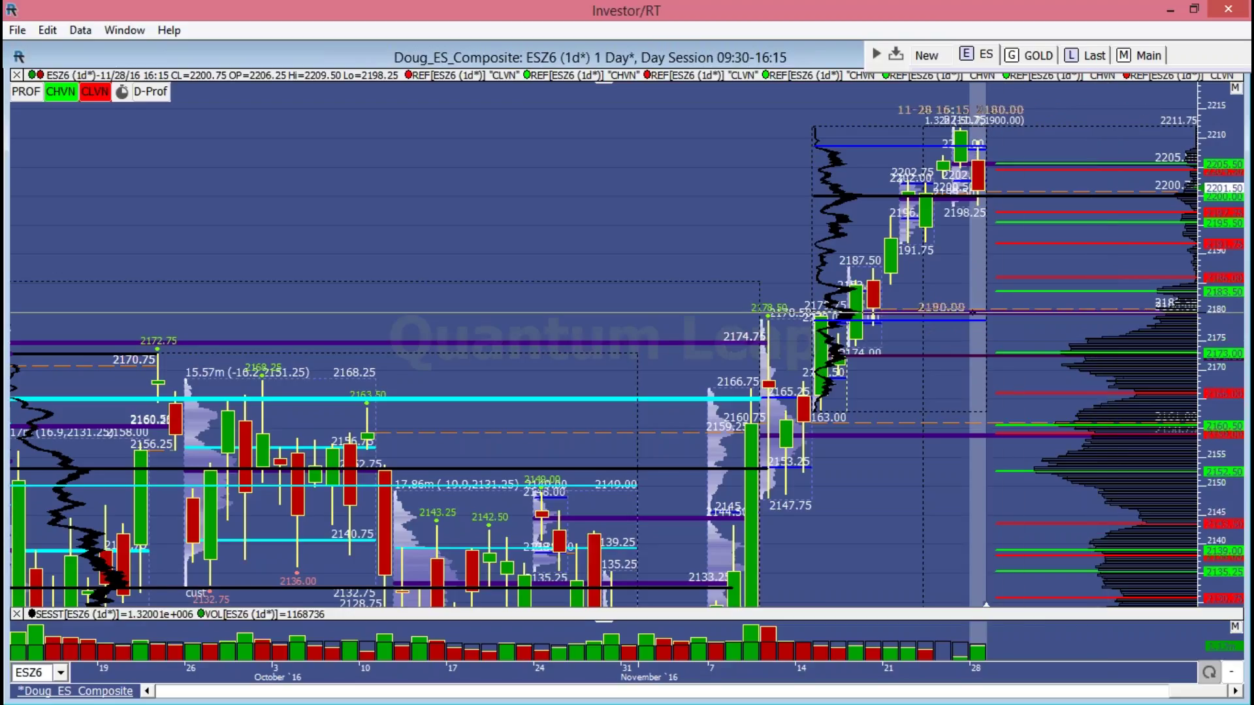
{"action": "left_click", "coordinate": [976, 309]}
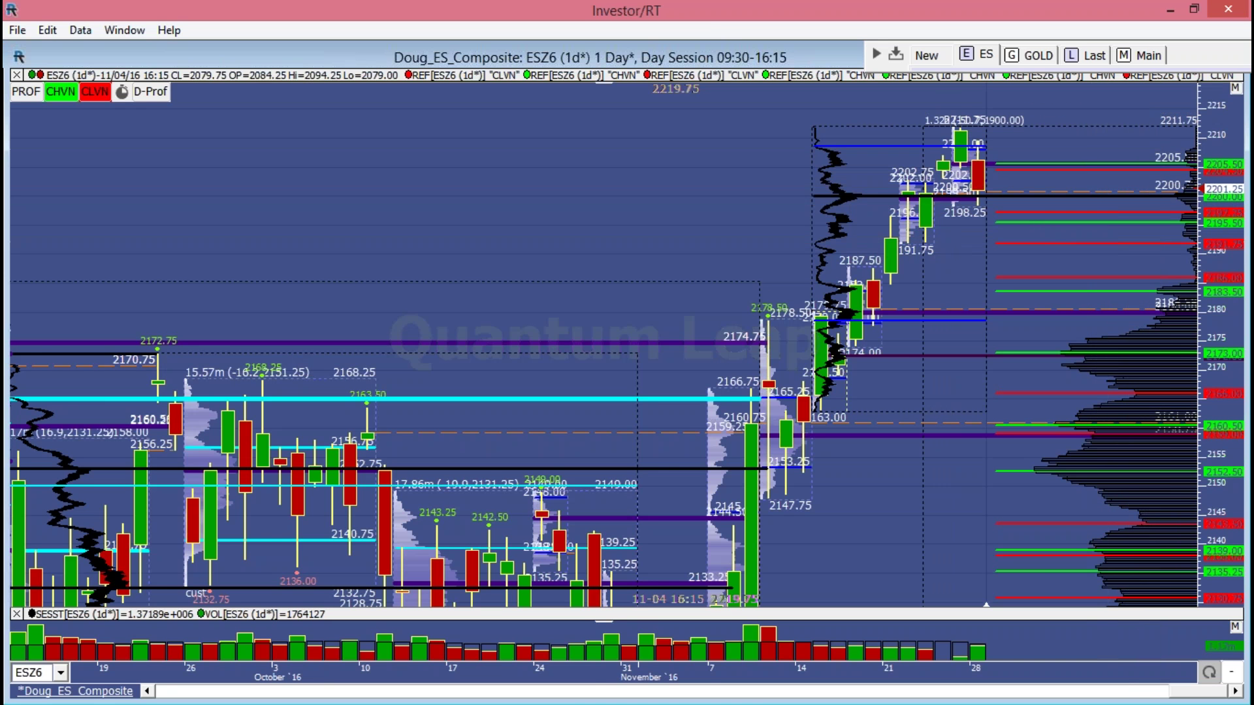
Move the ES-globex chart beside the ES with Relative volume chart and place an O/N High line on the latter at about 2206
{"action": "left_click_drag", "start_coordinate": [704, 124], "coordinate": [845, 93]}
{"action": "left_click_drag", "start_coordinate": [334, 102], "coordinate": [937, 105]}
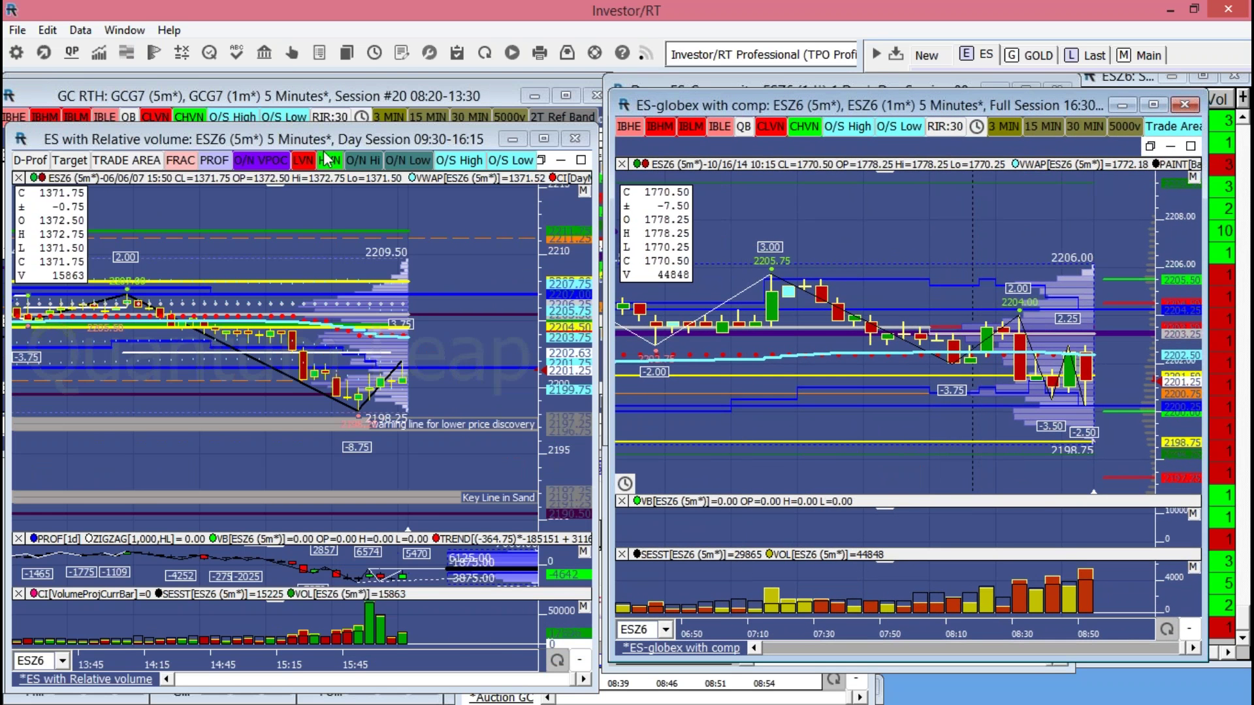
{"action": "left_click", "coordinate": [373, 167]}
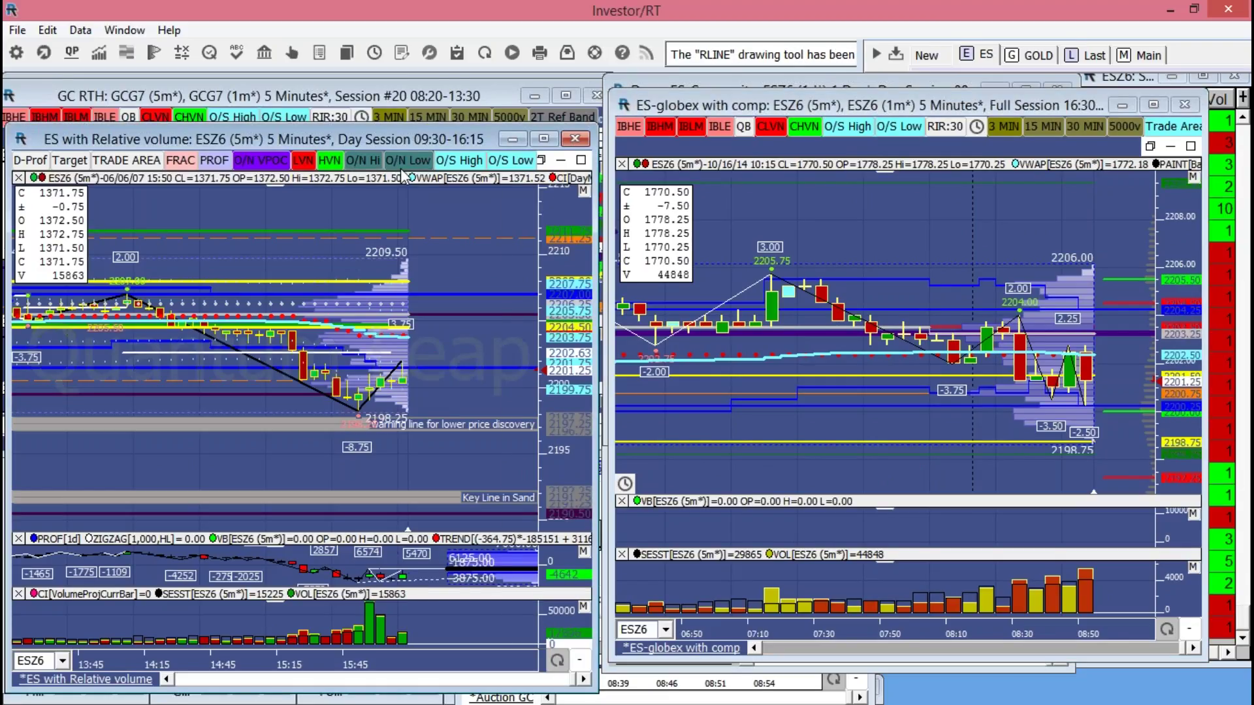
{"action": "key", "text": "r"}
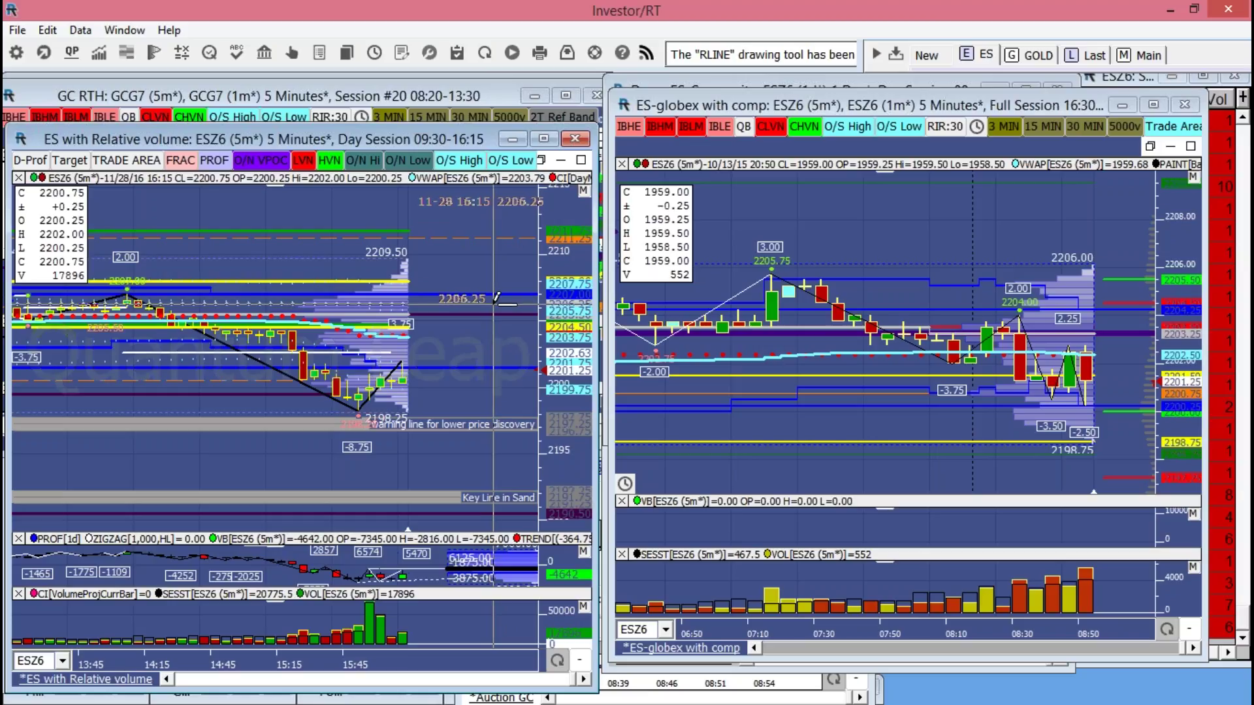
{"action": "left_click", "coordinate": [496, 300]}
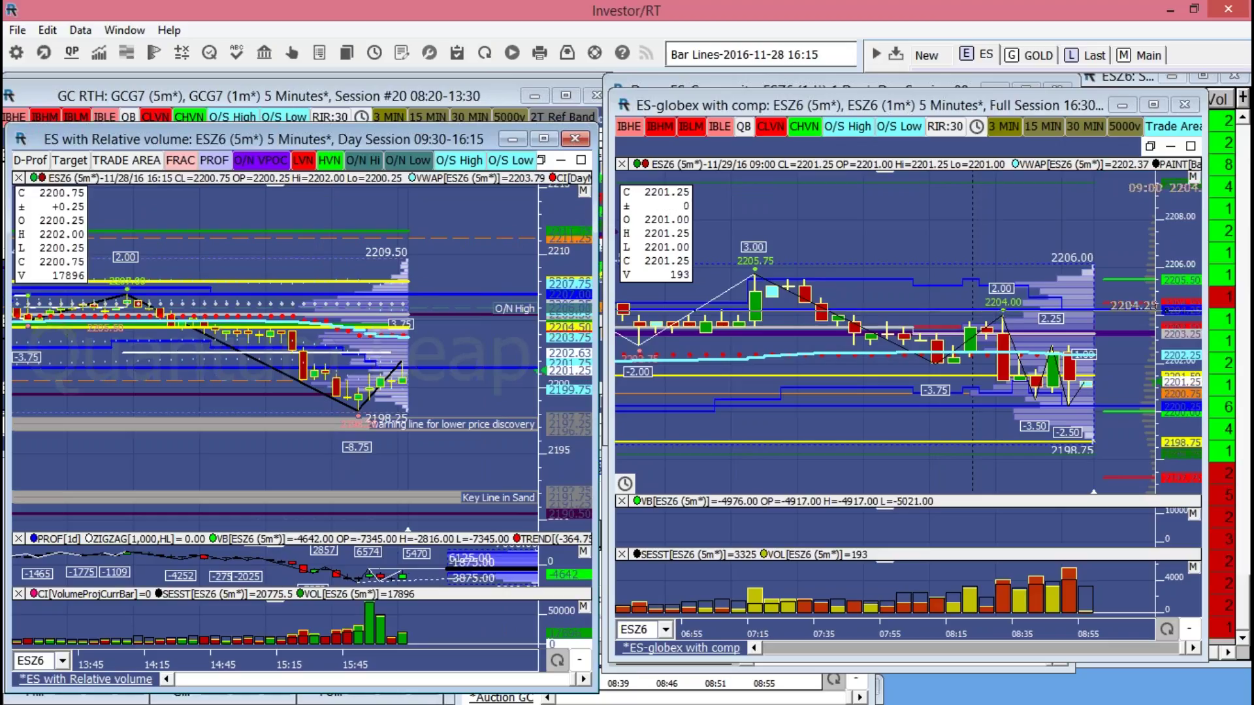
Show the ES Renko with kelter chart maximized and compress its price scale to examine the full channel and retracement levels
{"action": "left_click", "coordinate": [1160, 295]}
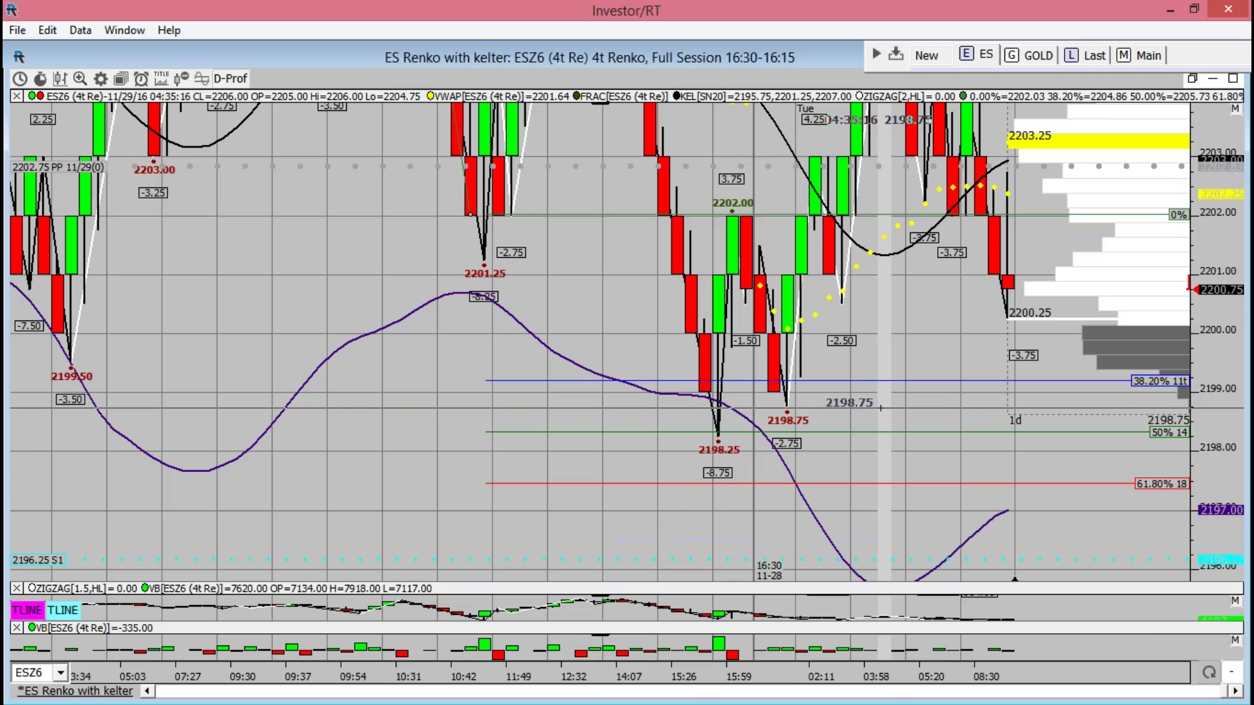
{"action": "double_click", "coordinate": [1214, 255]}
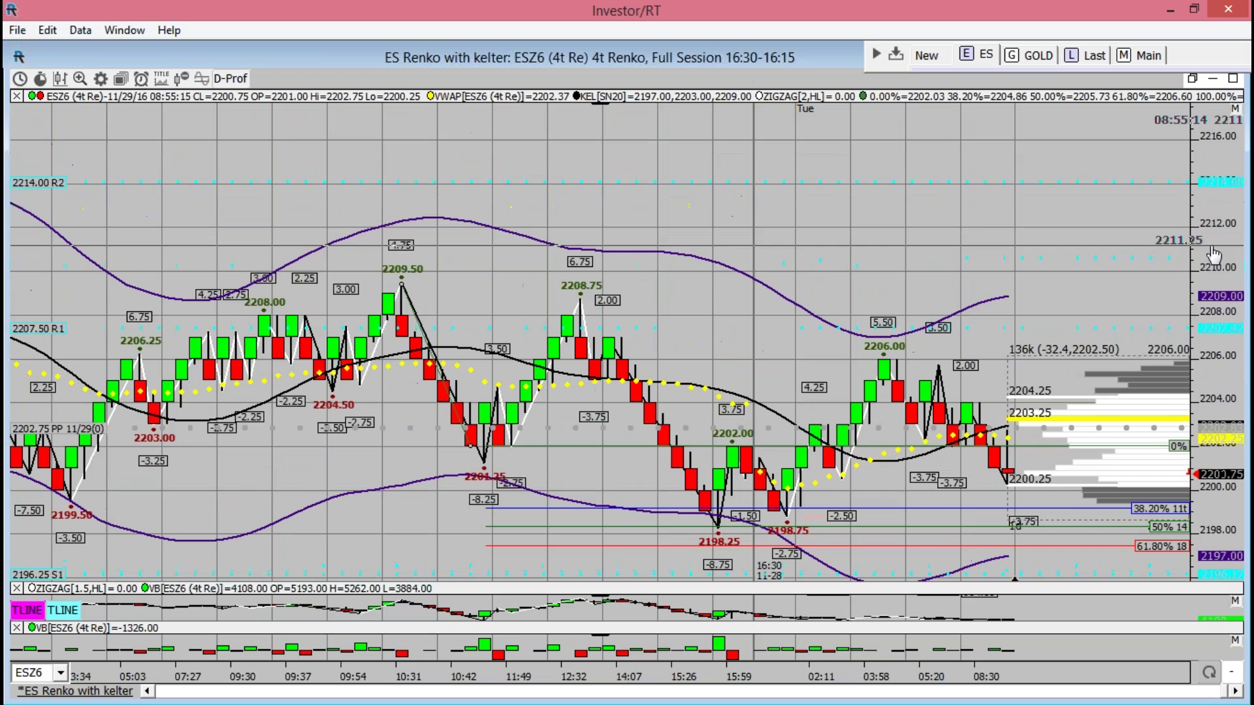
{"action": "left_click_drag", "start_coordinate": [1222, 457], "coordinate": [1228, 465]}
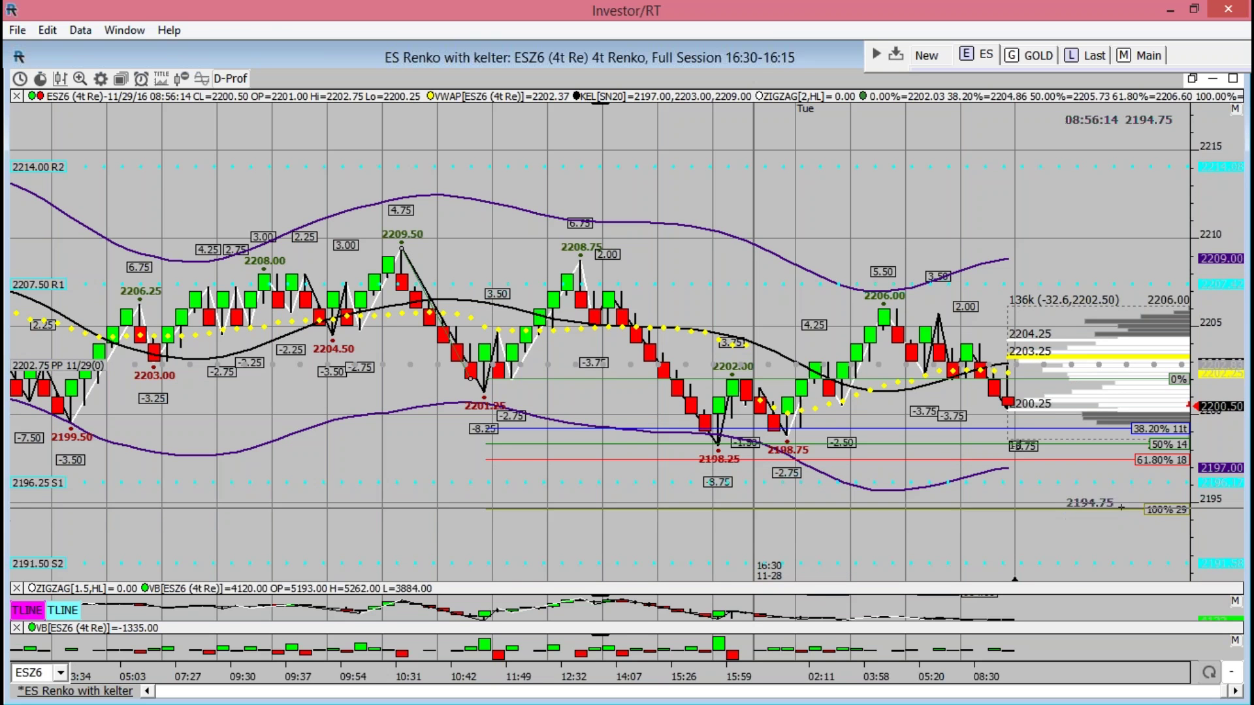
Restore the Renko chart, bring Doug_ES_Composite to the front and stretch its price scale to examine about 2180 to 2215
{"action": "double_click", "coordinate": [836, 49]}
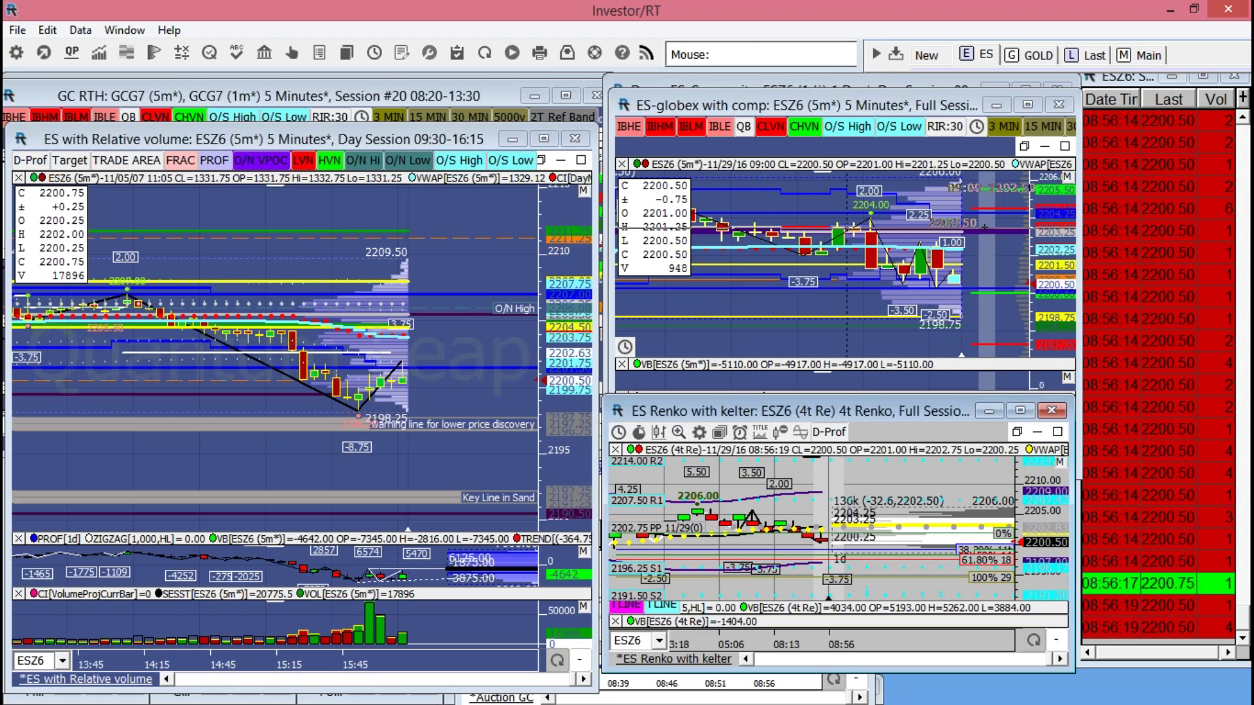
{"action": "left_click", "coordinate": [921, 83]}
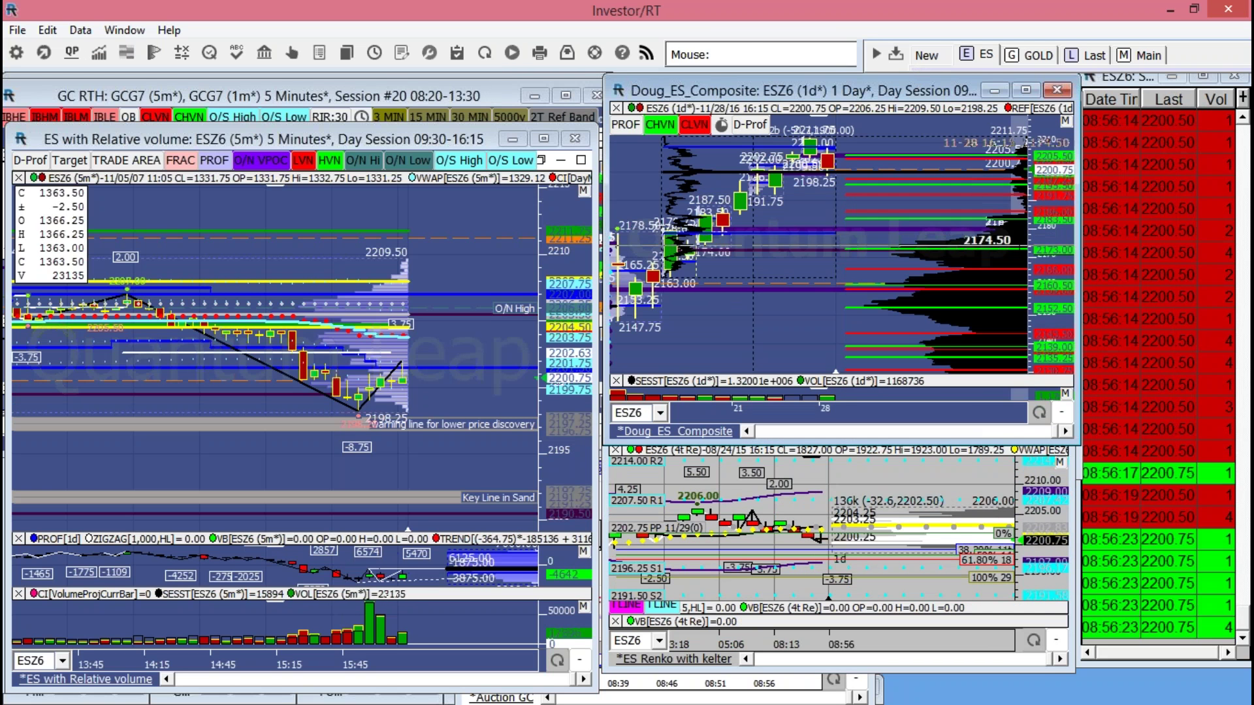
{"action": "scroll", "coordinate": [998, 263], "scroll_direction": "up", "scroll_amount": 3}
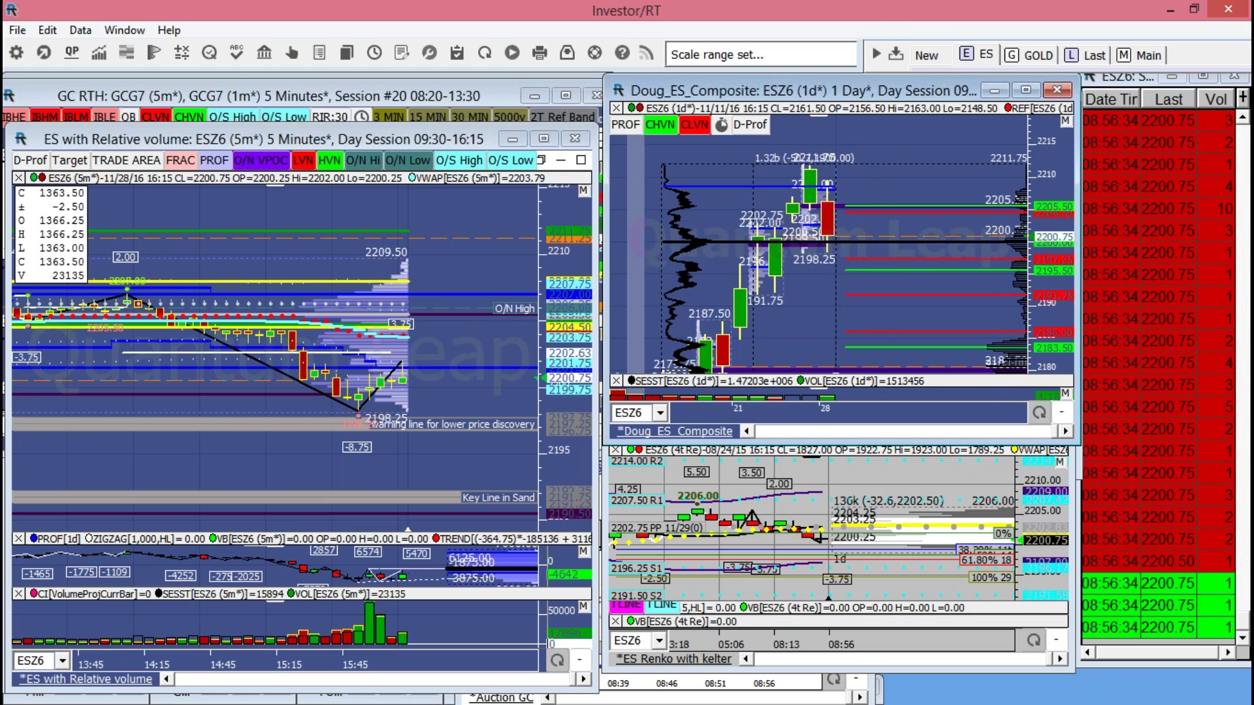
Align the ES with Relative volume chart with the composite chart's upper edge and bring ES-globex with comp forward using the Window Manager
{"action": "left_click_drag", "start_coordinate": [359, 137], "coordinate": [354, 83]}
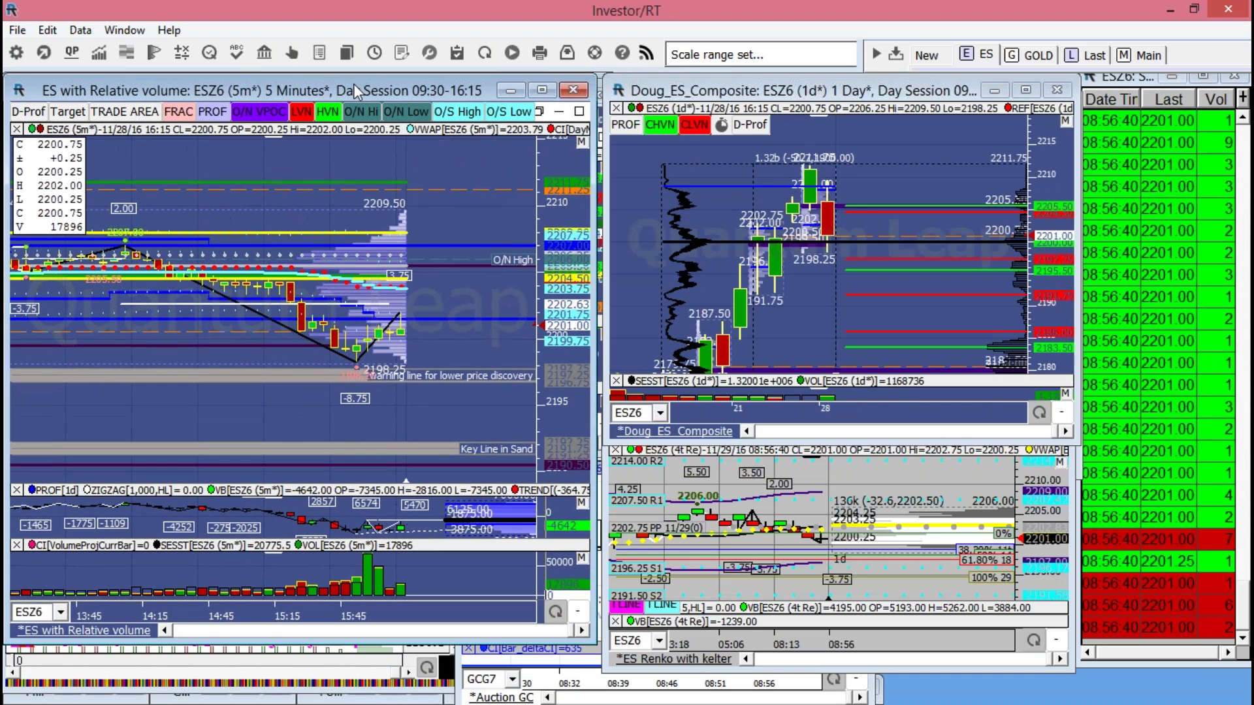
{"action": "left_click", "coordinate": [125, 31]}
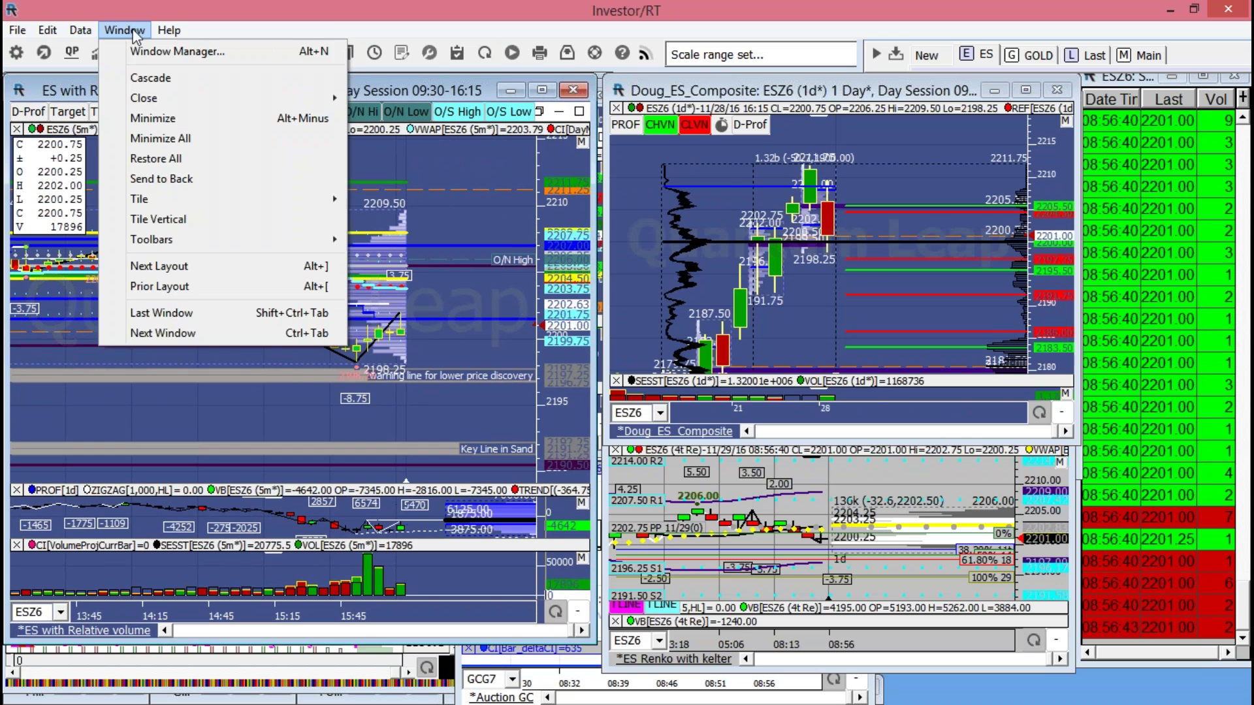
{"action": "left_click", "coordinate": [178, 47]}
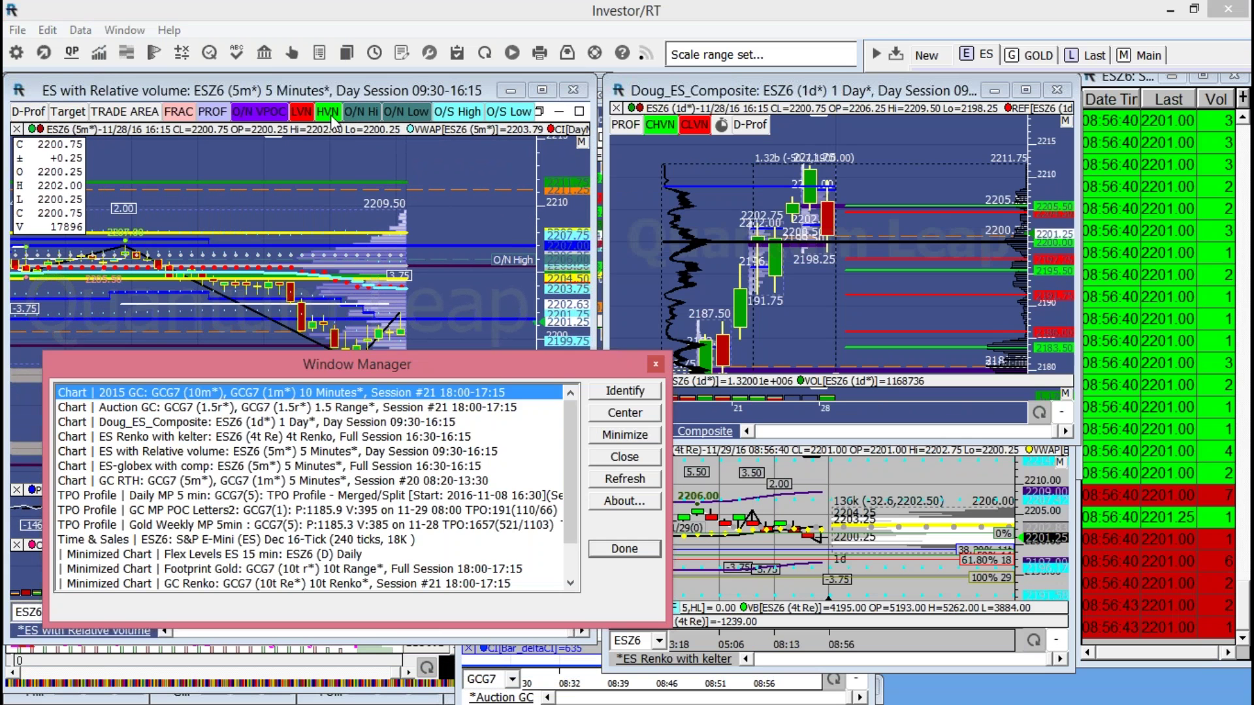
{"action": "left_click", "coordinate": [192, 466]}
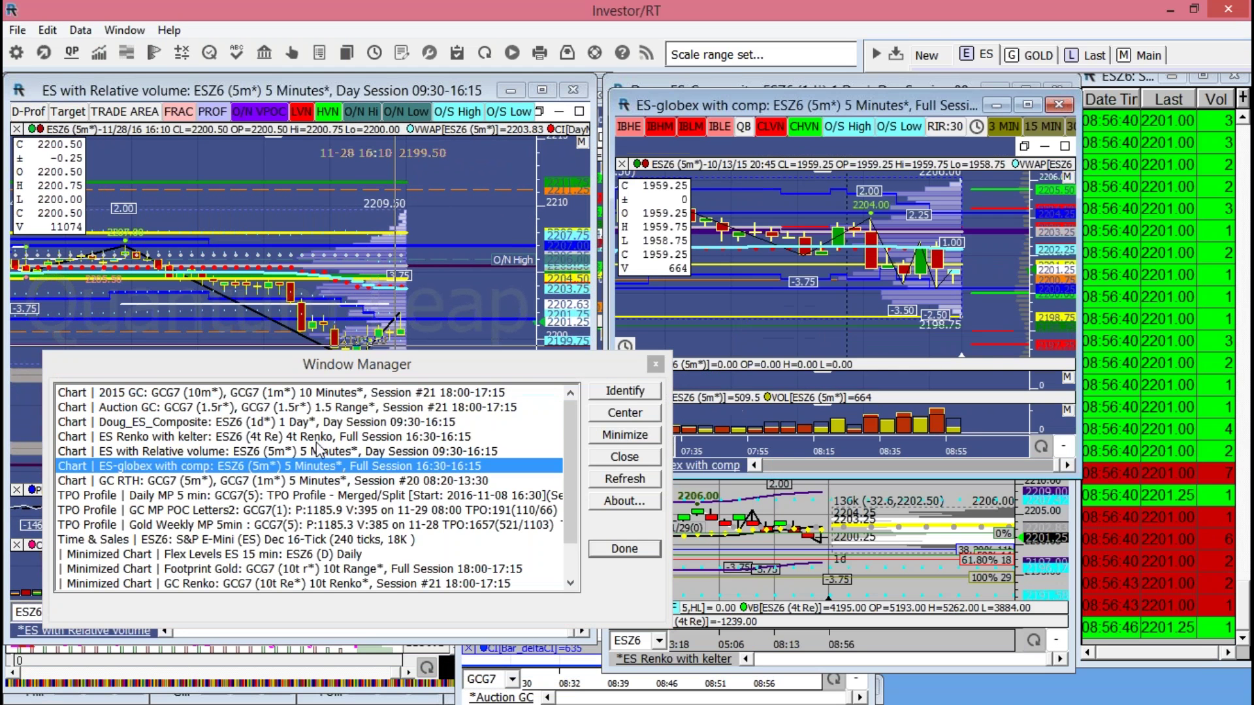
{"action": "left_click", "coordinate": [655, 364]}
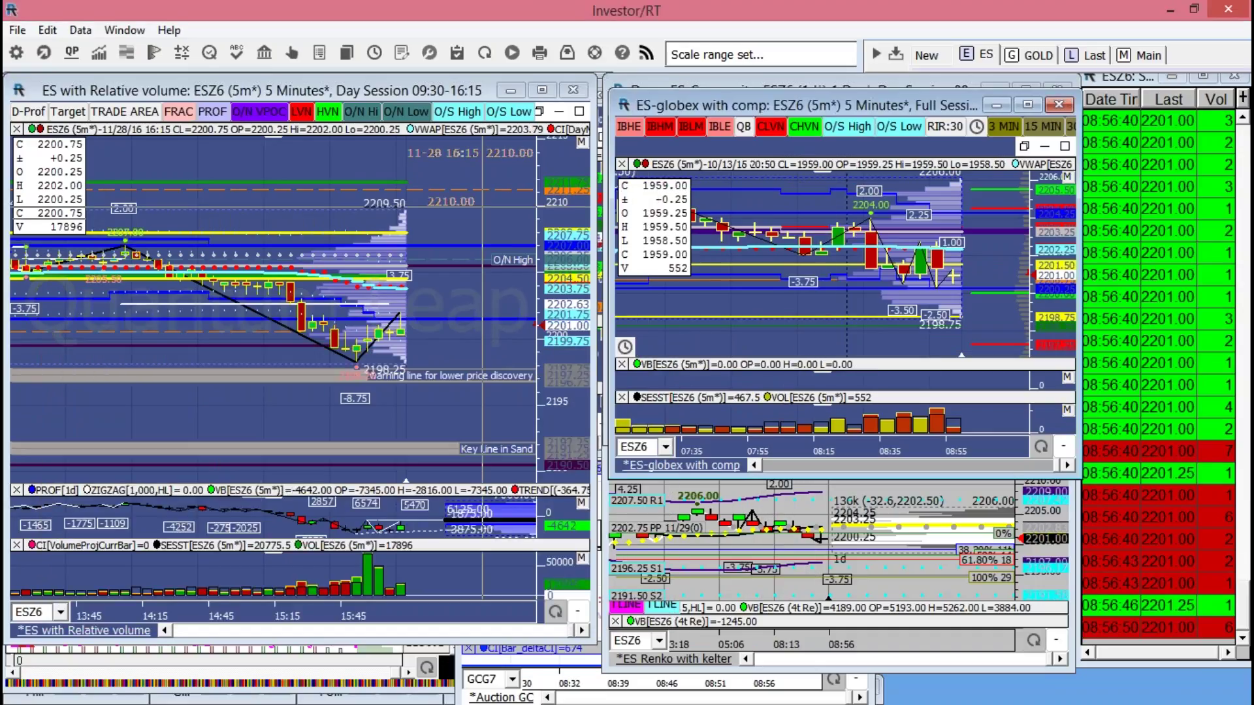
Place an O/N Low line at about 2198.5 and an O/N VPOC line at about 2203 on the ES with Relative volume chart
{"action": "left_click", "coordinate": [412, 115]}
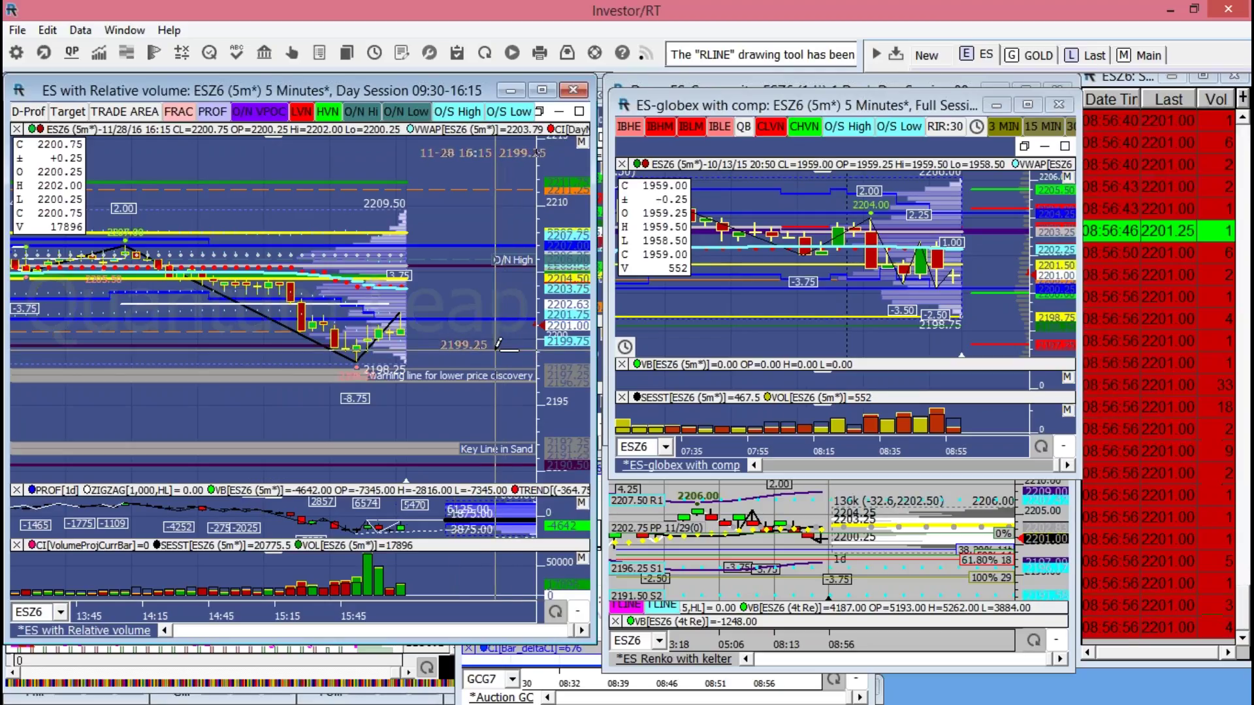
{"action": "left_click", "coordinate": [499, 356]}
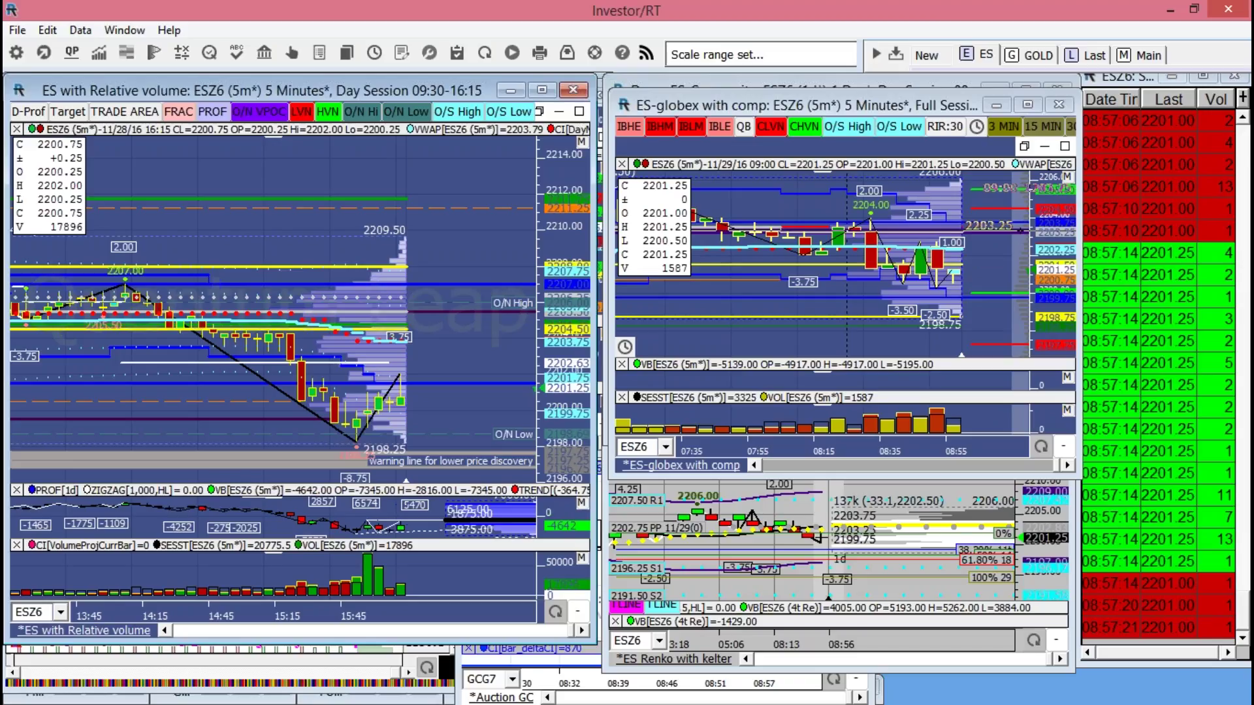
{"action": "key", "text": "r"}
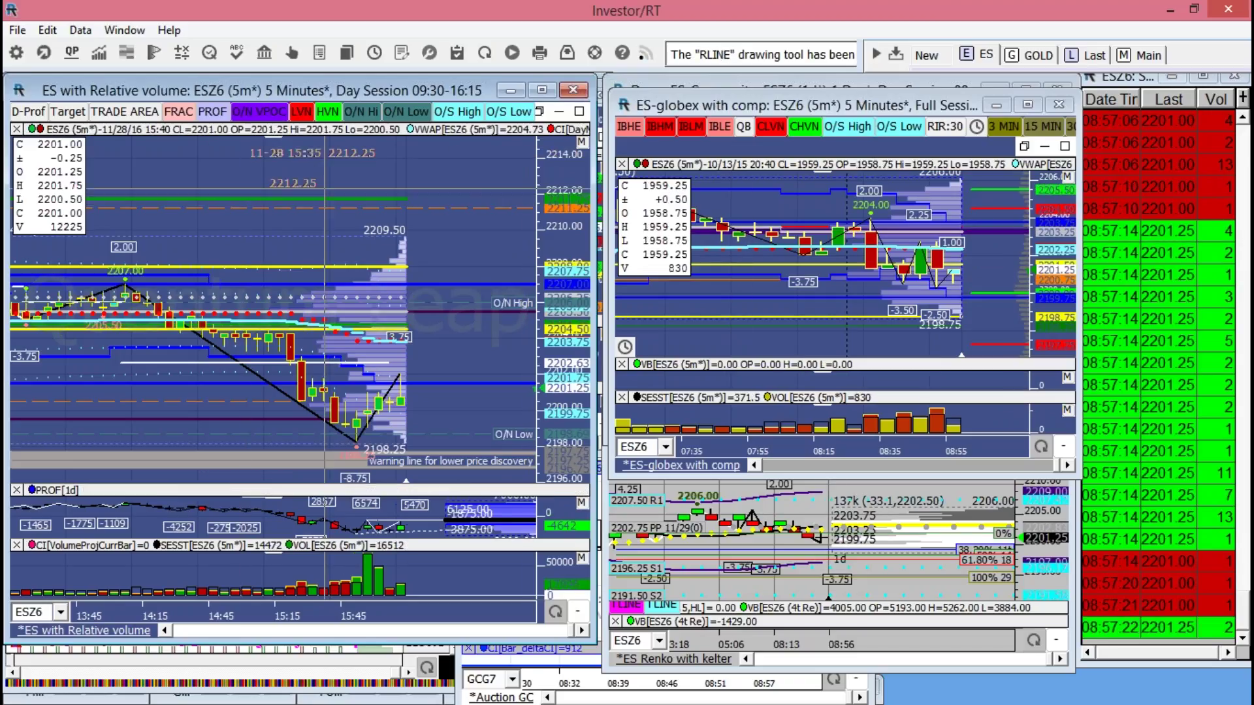
{"action": "left_click", "coordinate": [478, 349]}
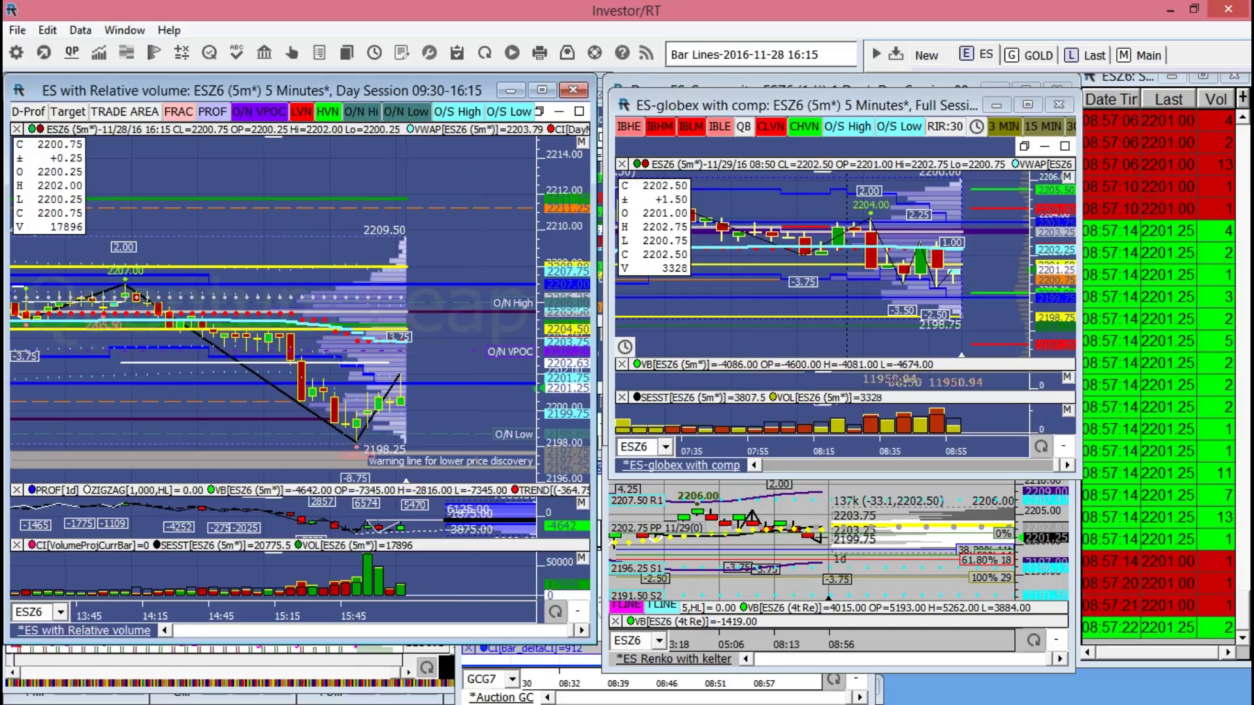
Stretch the ES-globex chart's price scale and place a Trade Area line at about 2201.5 on the ES with Relative volume chart
{"action": "left_click_drag", "start_coordinate": [1000, 261], "coordinate": [1016, 297]}
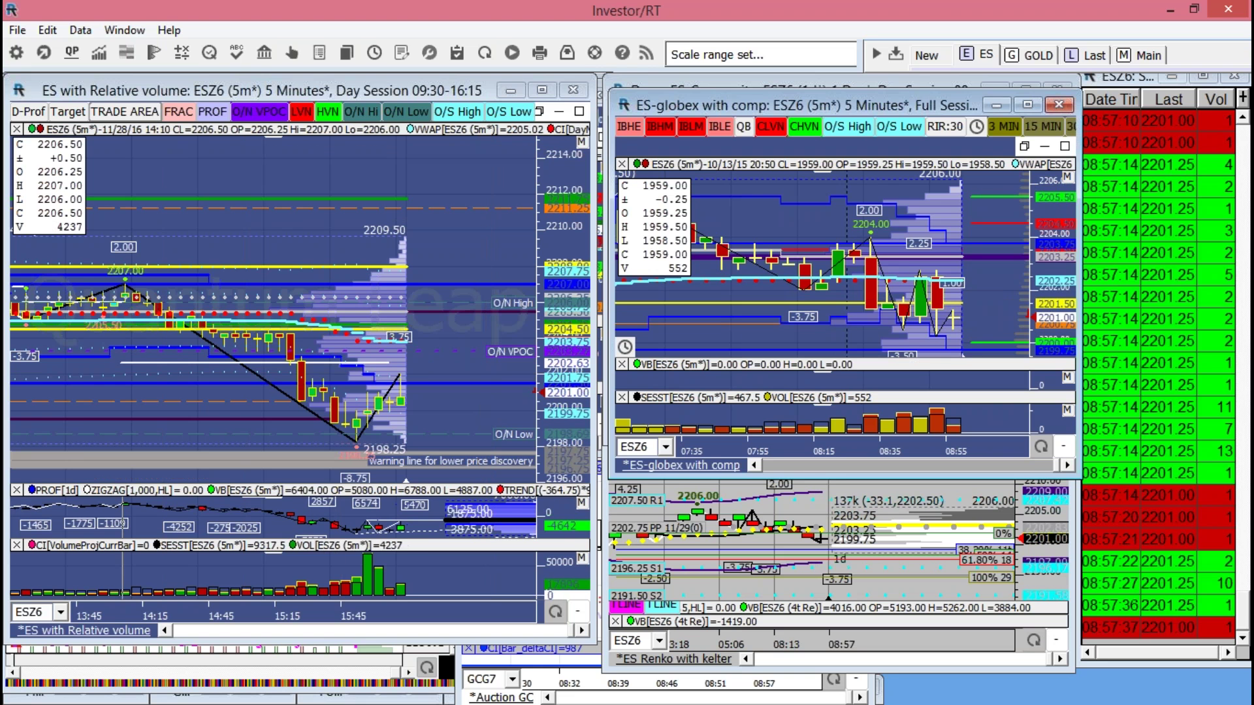
{"action": "left_click", "coordinate": [425, 361]}
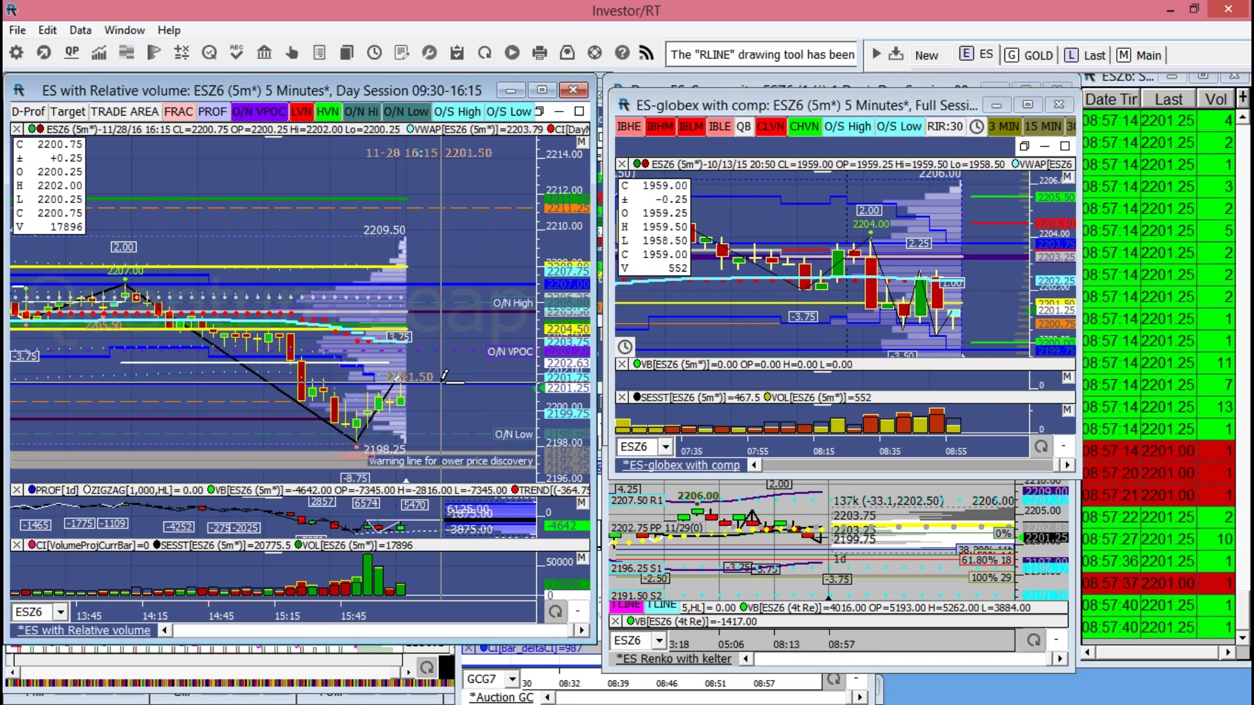
{"action": "left_click", "coordinate": [401, 379]}
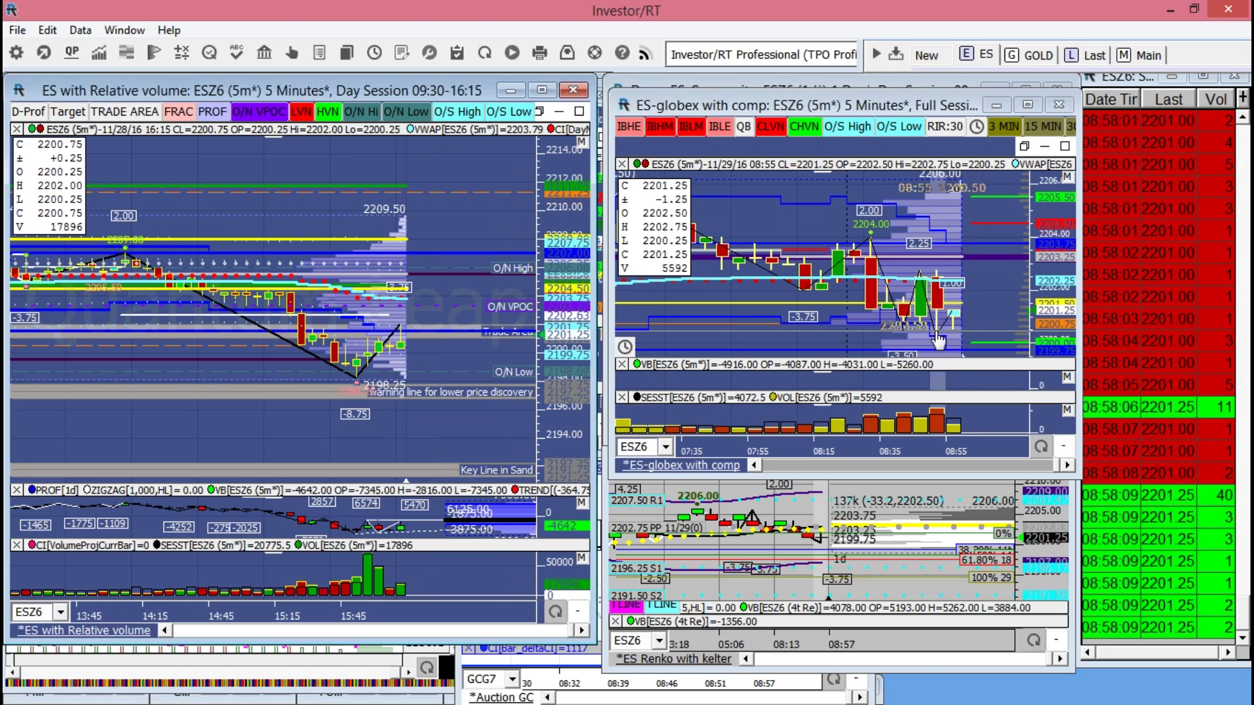
Compress the ES-globex price scale, tuck that chart behind ES with Relative volume, and enlarge the Doug_ES_Composite chart
{"action": "left_click_drag", "start_coordinate": [1044, 267], "coordinate": [1044, 302]}
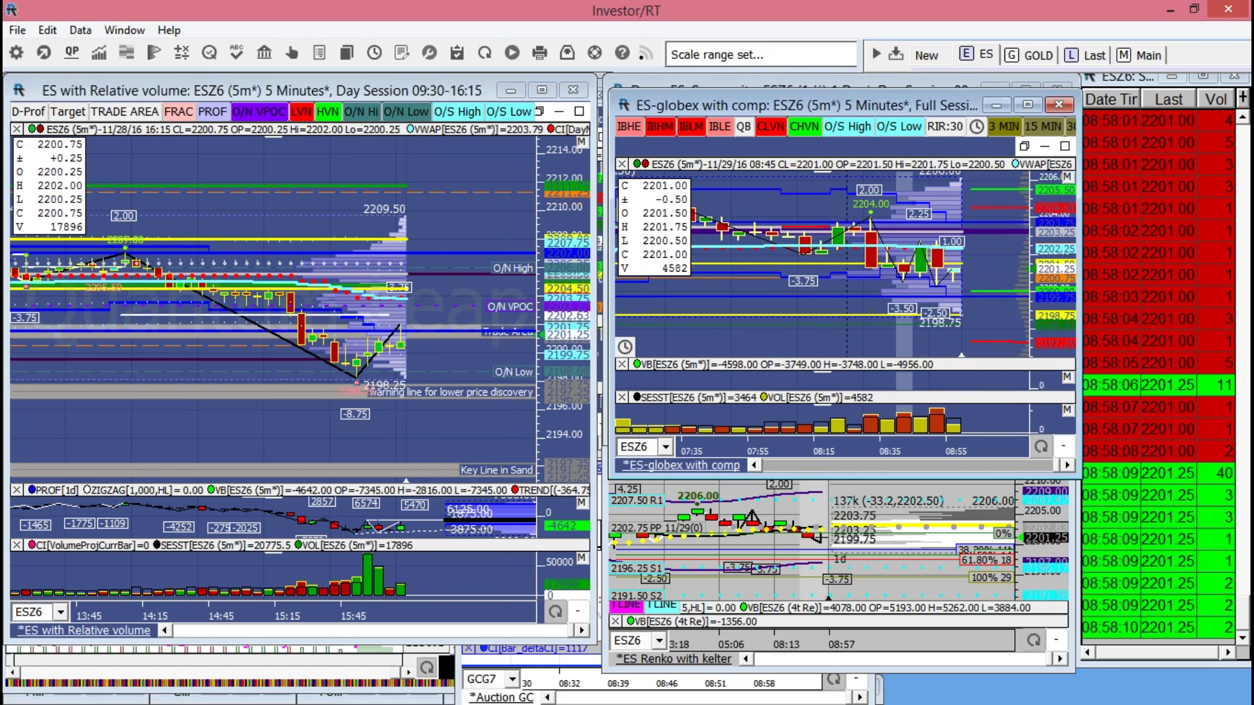
{"action": "left_click_drag", "start_coordinate": [895, 113], "coordinate": [275, 170]}
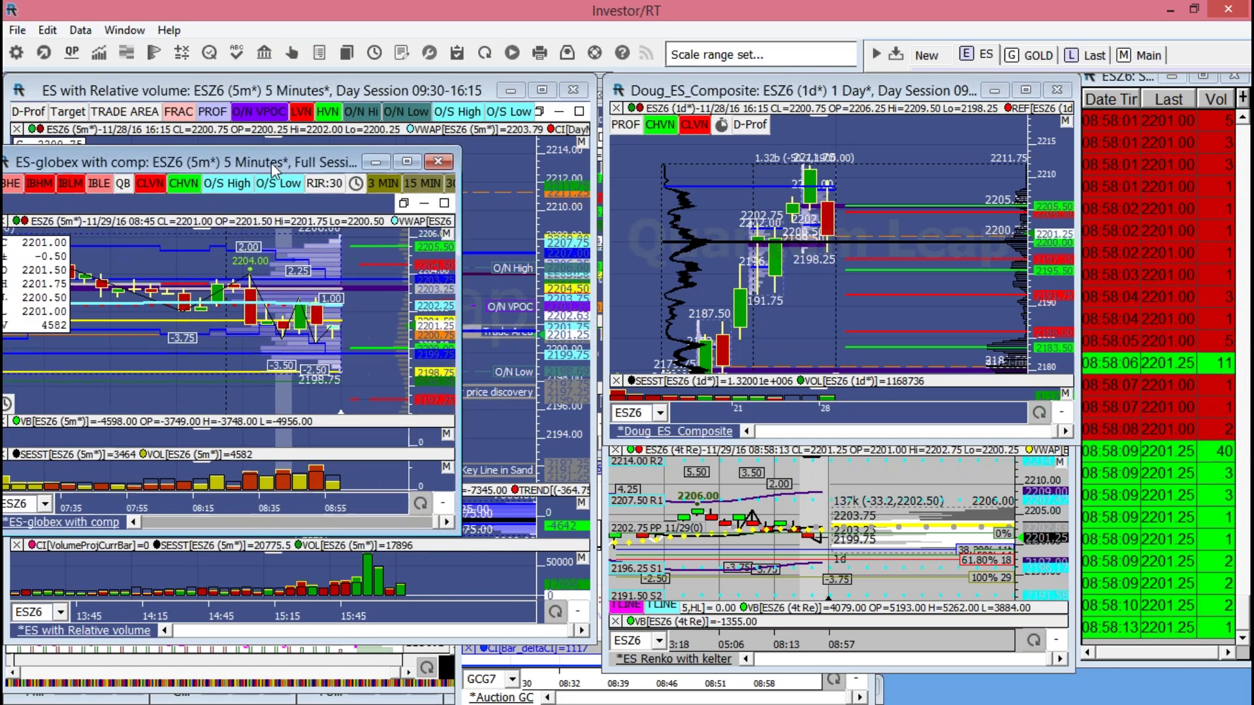
{"action": "left_click", "coordinate": [281, 90]}
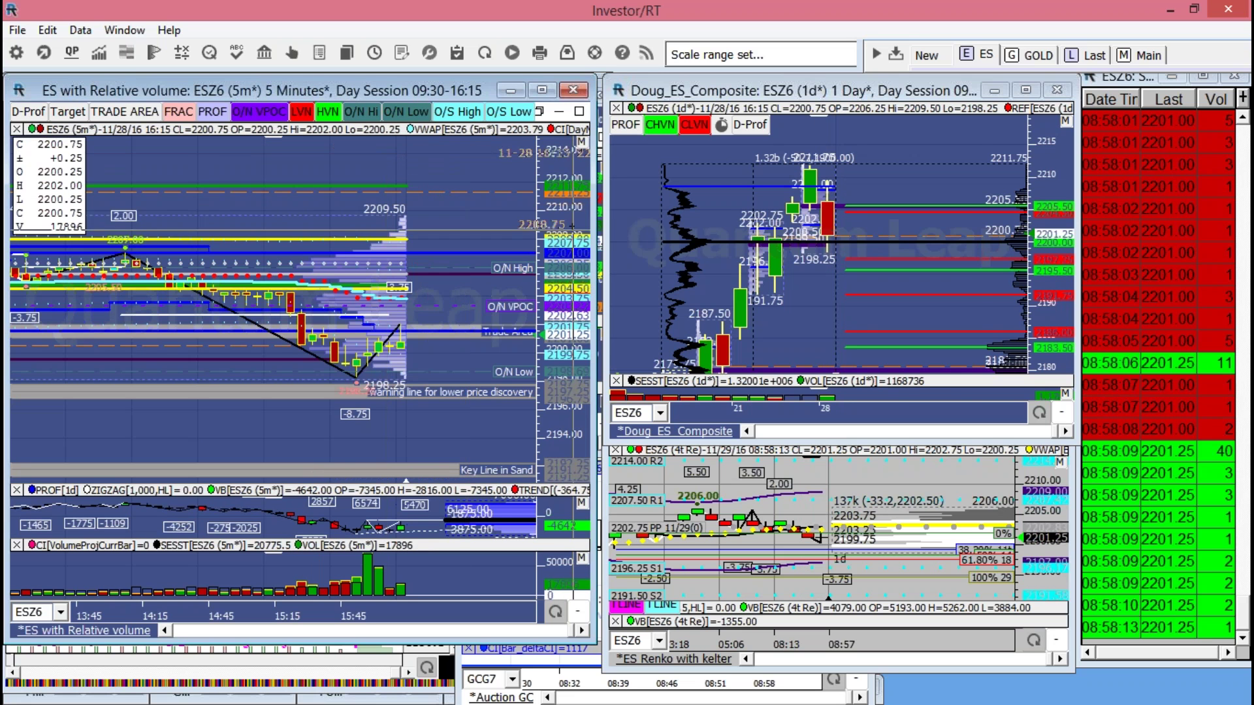
{"action": "left_click_drag", "start_coordinate": [1073, 441], "coordinate": [1246, 700]}
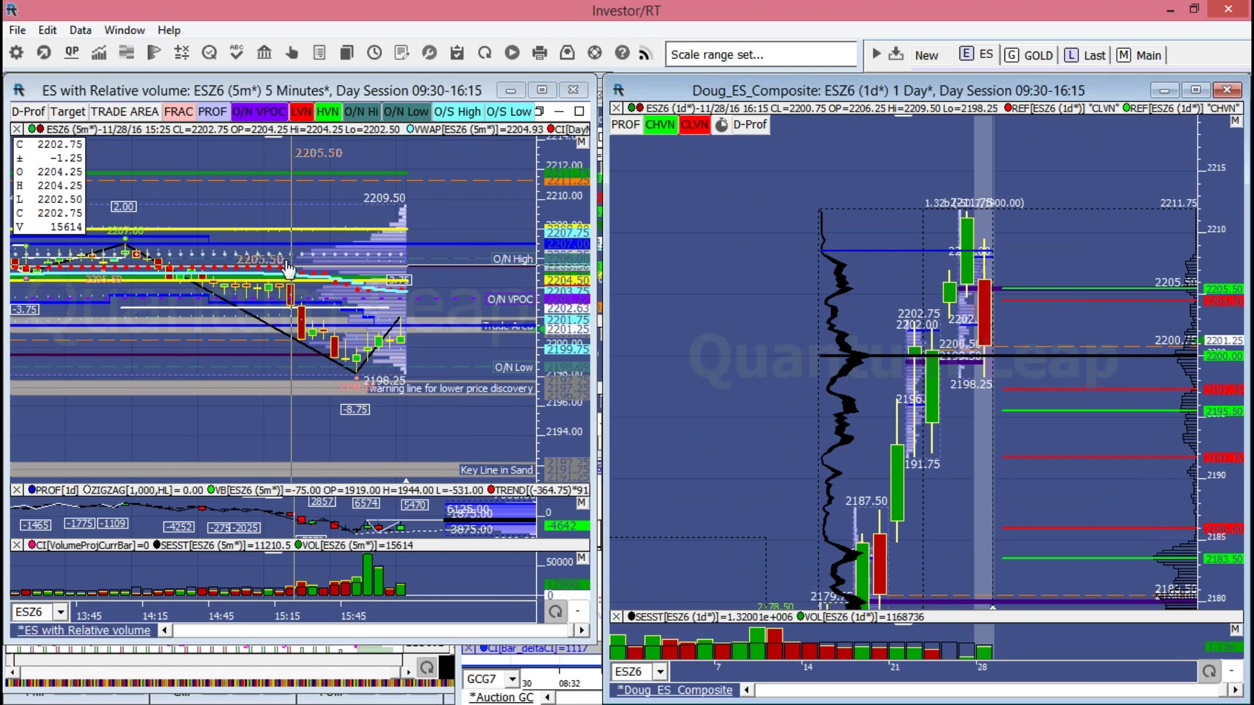
Examine the ES with Relative volume chart maximized, restore it, and compress the Doug_ES_Composite price scale down to about 2150
{"action": "left_click", "coordinate": [357, 100]}
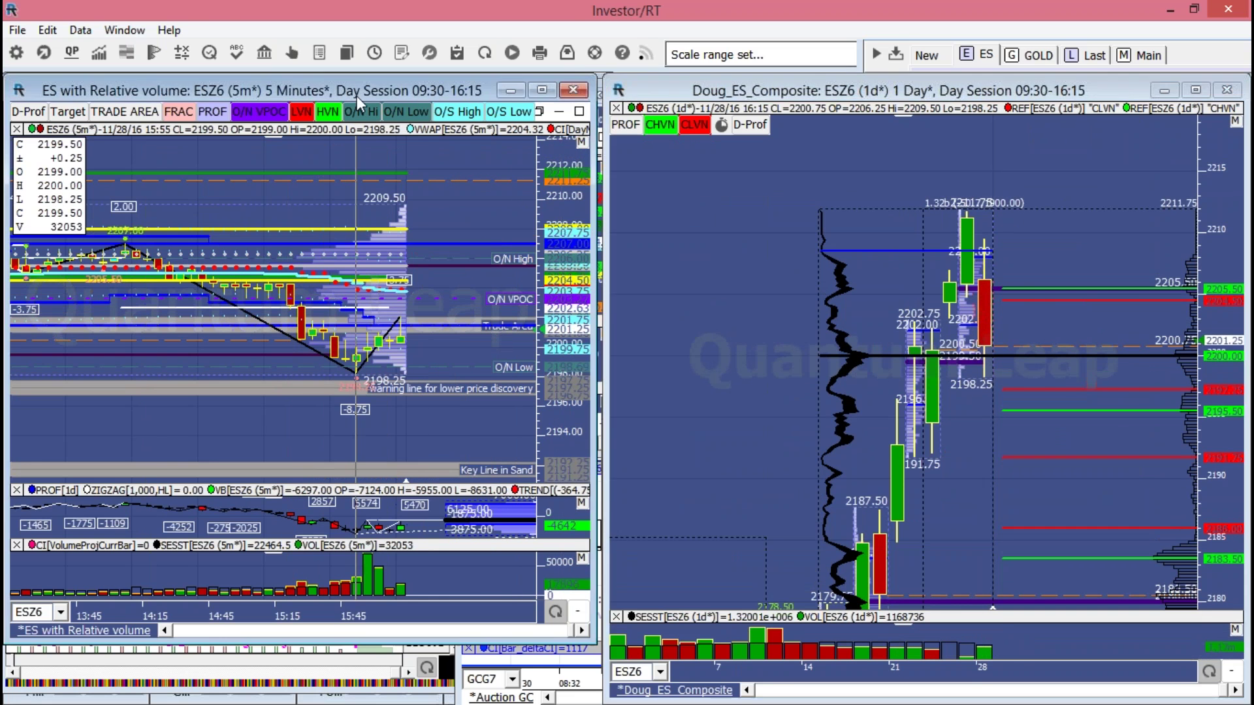
{"action": "double_click", "coordinate": [358, 98]}
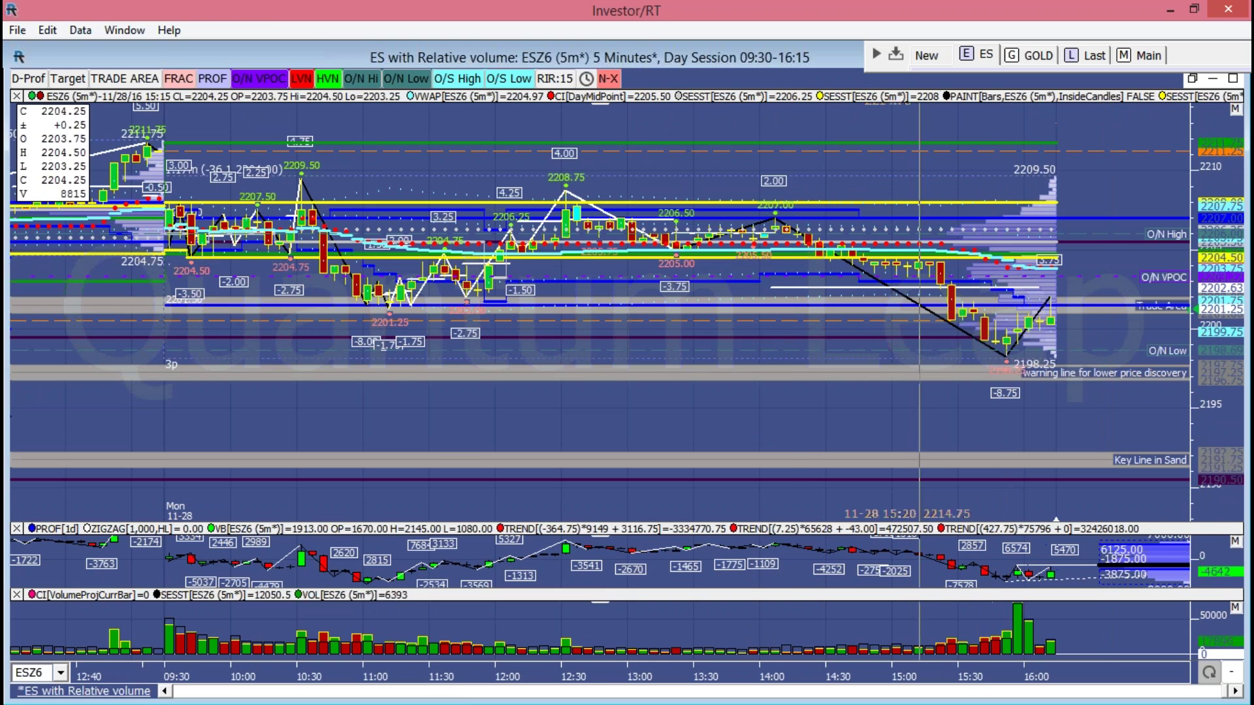
{"action": "double_click", "coordinate": [793, 61]}
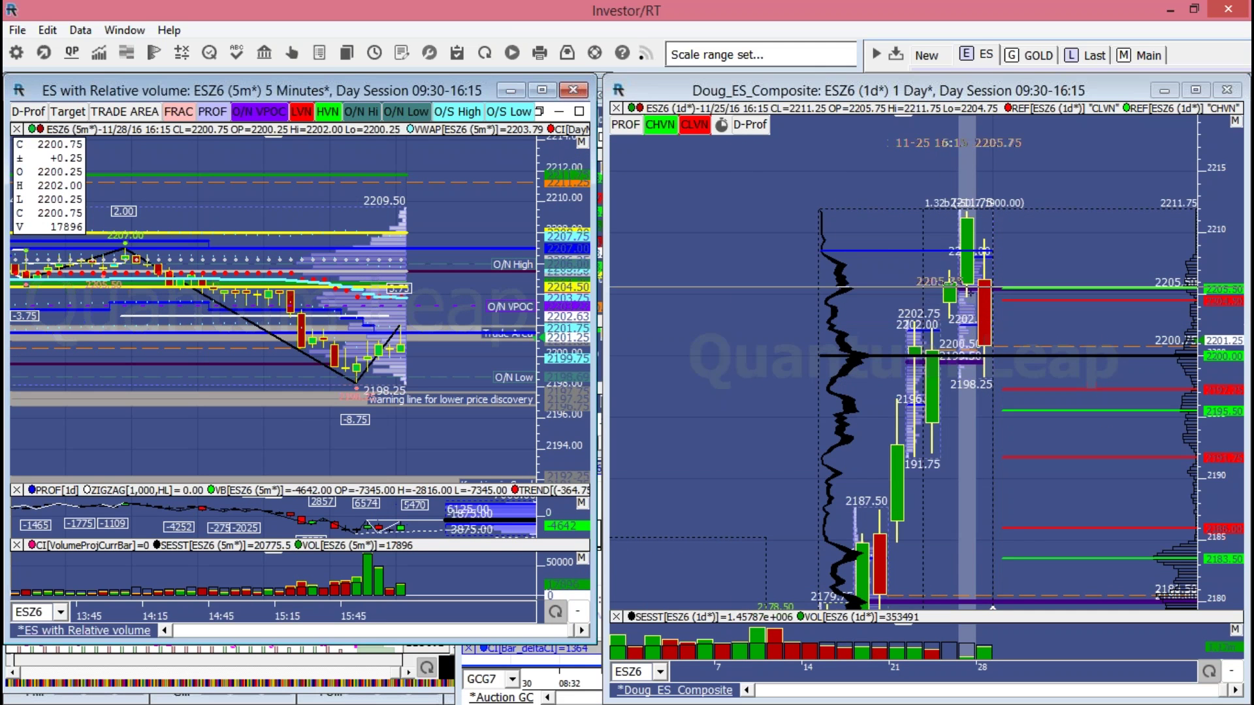
{"action": "left_click_drag", "start_coordinate": [1206, 418], "coordinate": [1206, 465]}
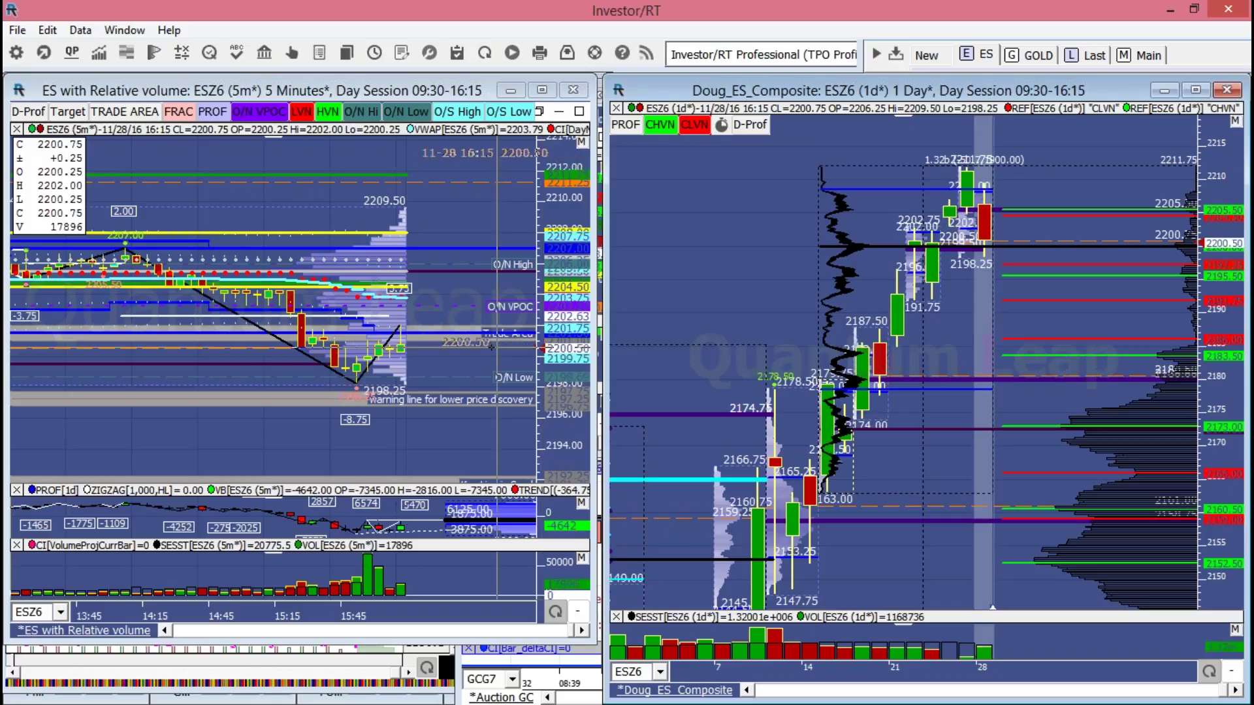
Place Trade Area lines at about 2207, 2209.5 and 2211.5 on the ES with Relative volume chart
{"action": "left_click", "coordinate": [145, 113]}
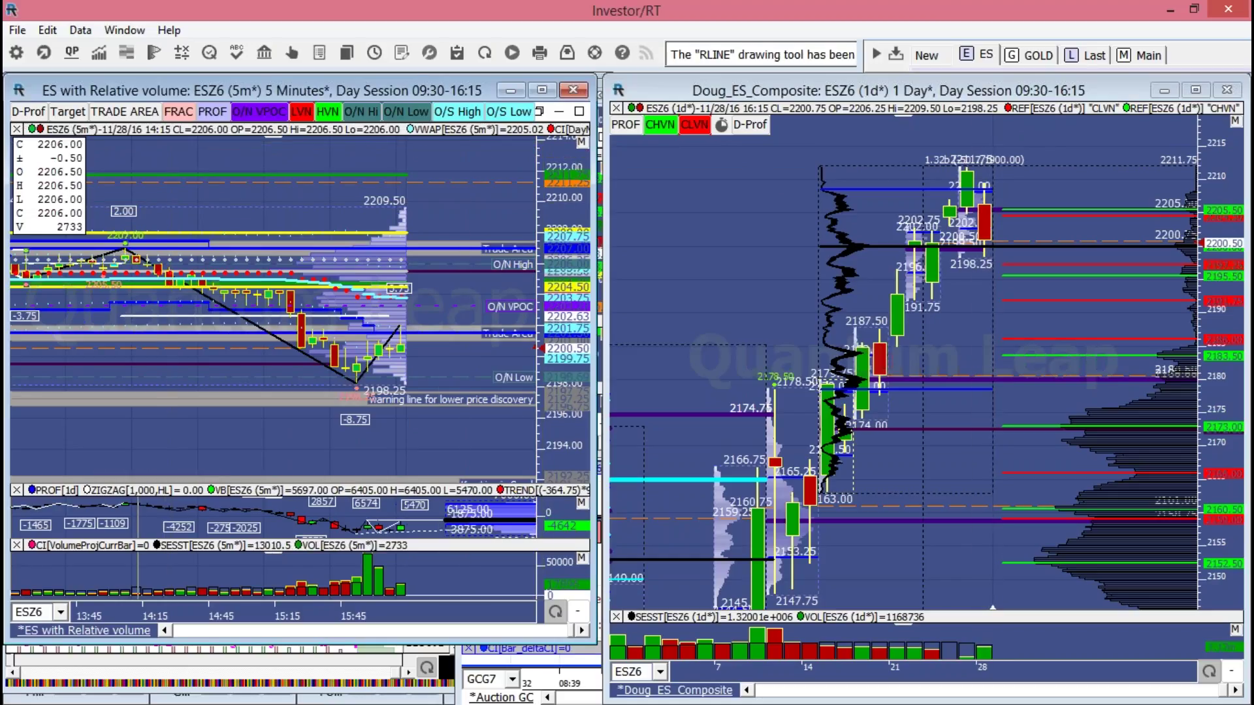
{"action": "left_click", "coordinate": [461, 200]}
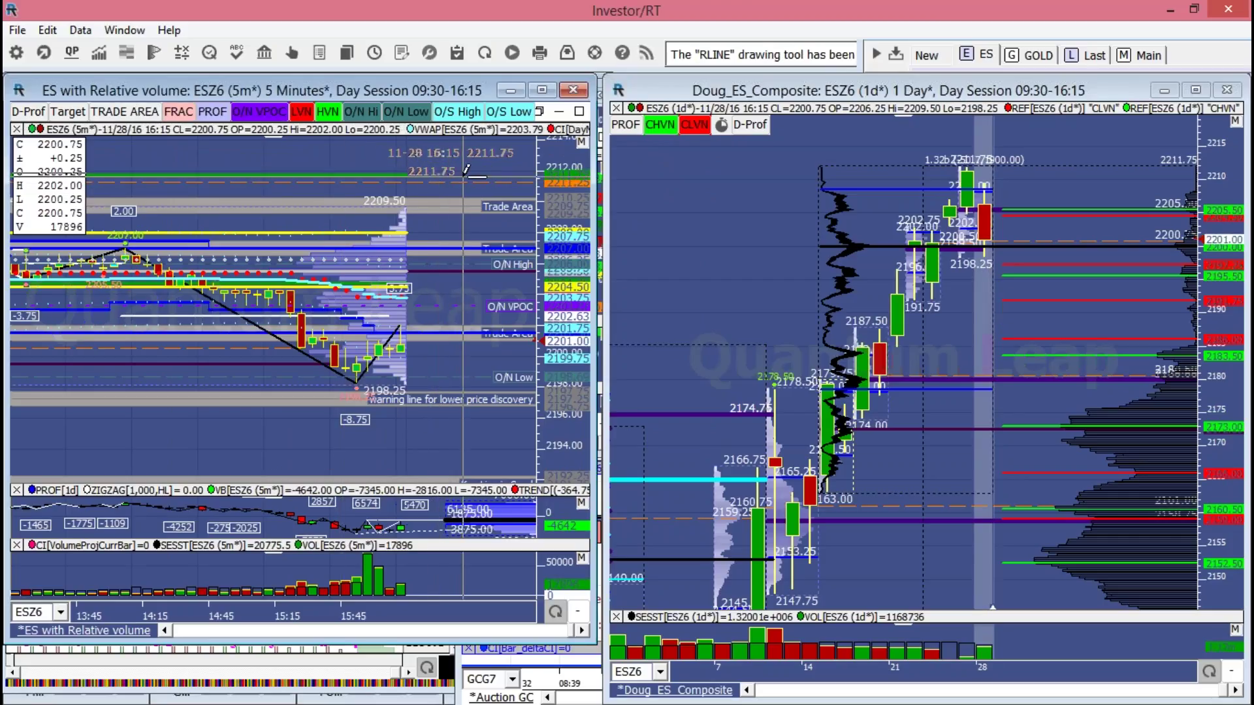
{"action": "scroll", "coordinate": [511, 188], "scroll_direction": "up", "scroll_amount": 4}
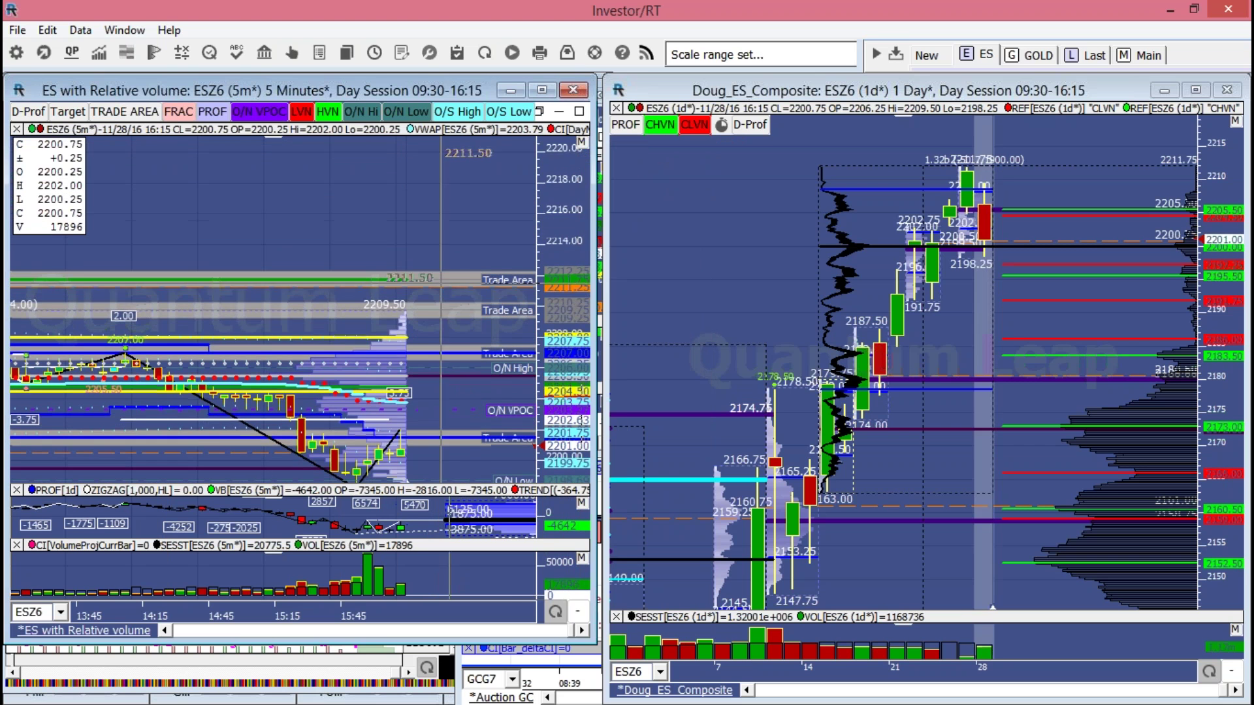
Place a Target line at about 2218 and a Trade Area line at about 2220.25 below the Daily ATR UP Target
{"action": "scroll", "coordinate": [512, 188], "scroll_direction": "up", "scroll_amount": 2}
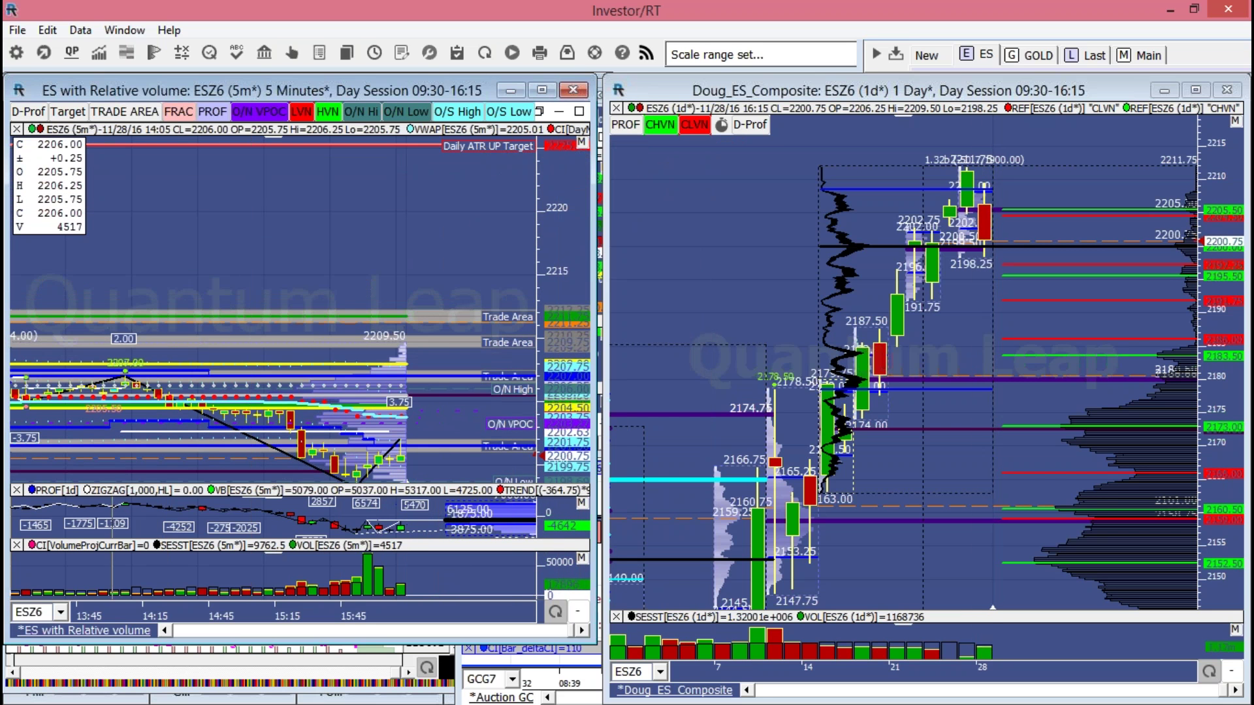
{"action": "left_click", "coordinate": [68, 113]}
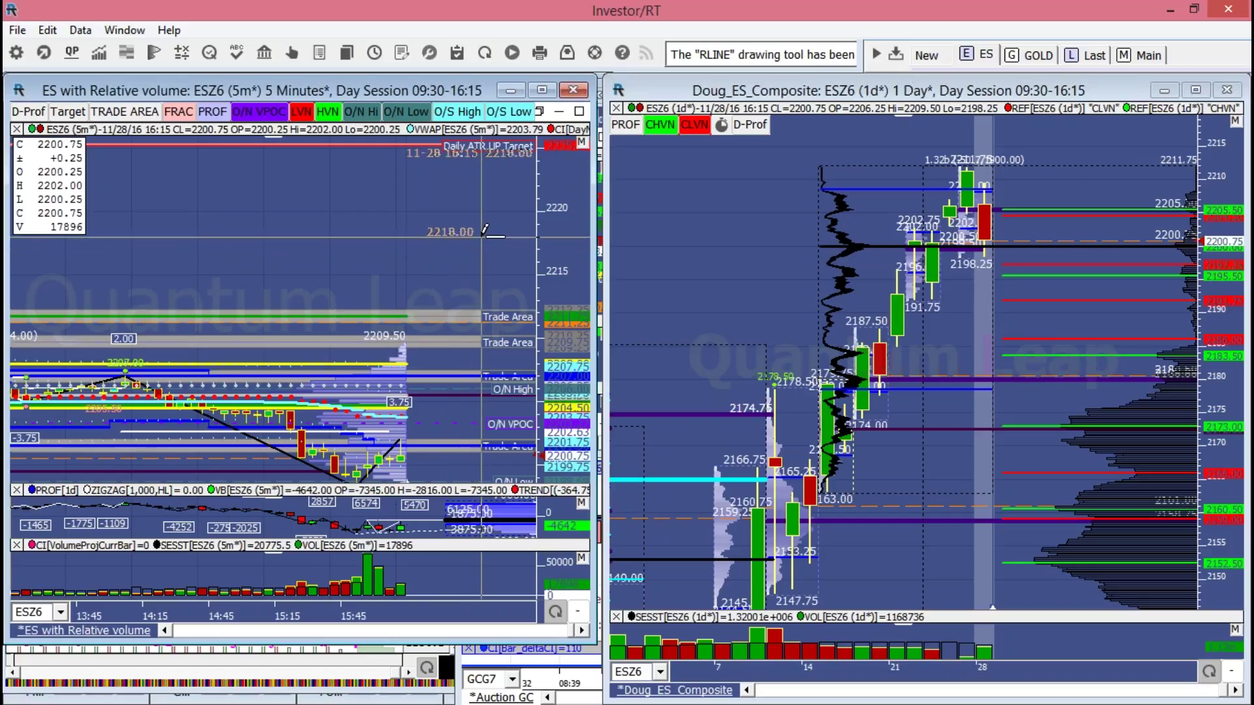
{"action": "left_click", "coordinate": [487, 225]}
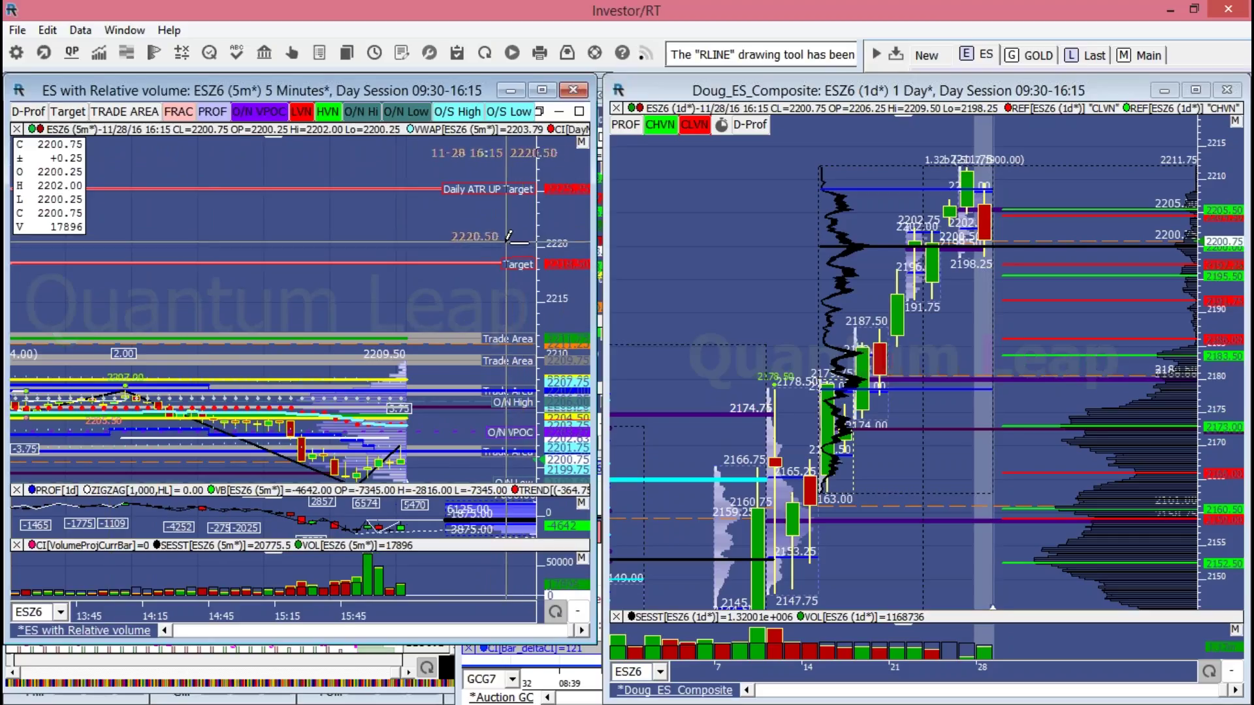
{"action": "left_click", "coordinate": [509, 242]}
Examine the levels on the ES with Relative volume chart from the Daily ATR UP Target down to the targets below Daily ATR DWN Target
{"action": "left_click_drag", "start_coordinate": [560, 265], "coordinate": [561, 252]}
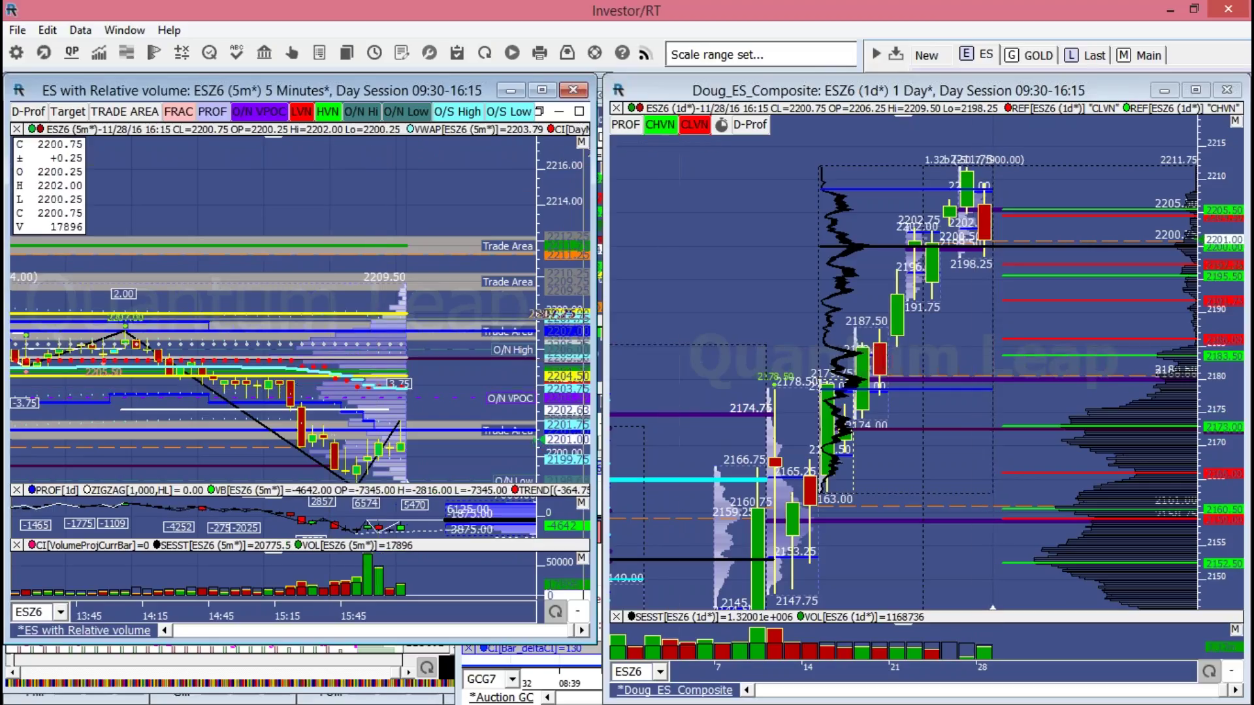
{"action": "left_click_drag", "start_coordinate": [540, 230], "coordinate": [566, 160]}
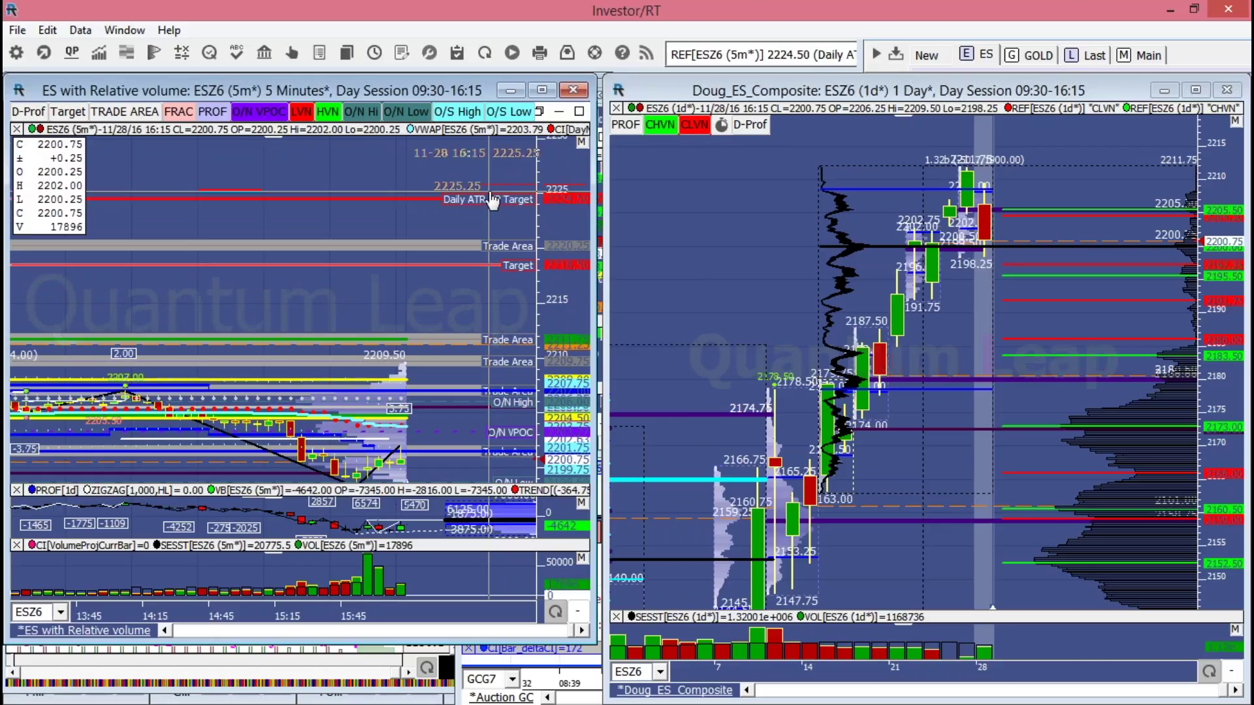
{"action": "double_click", "coordinate": [555, 242]}
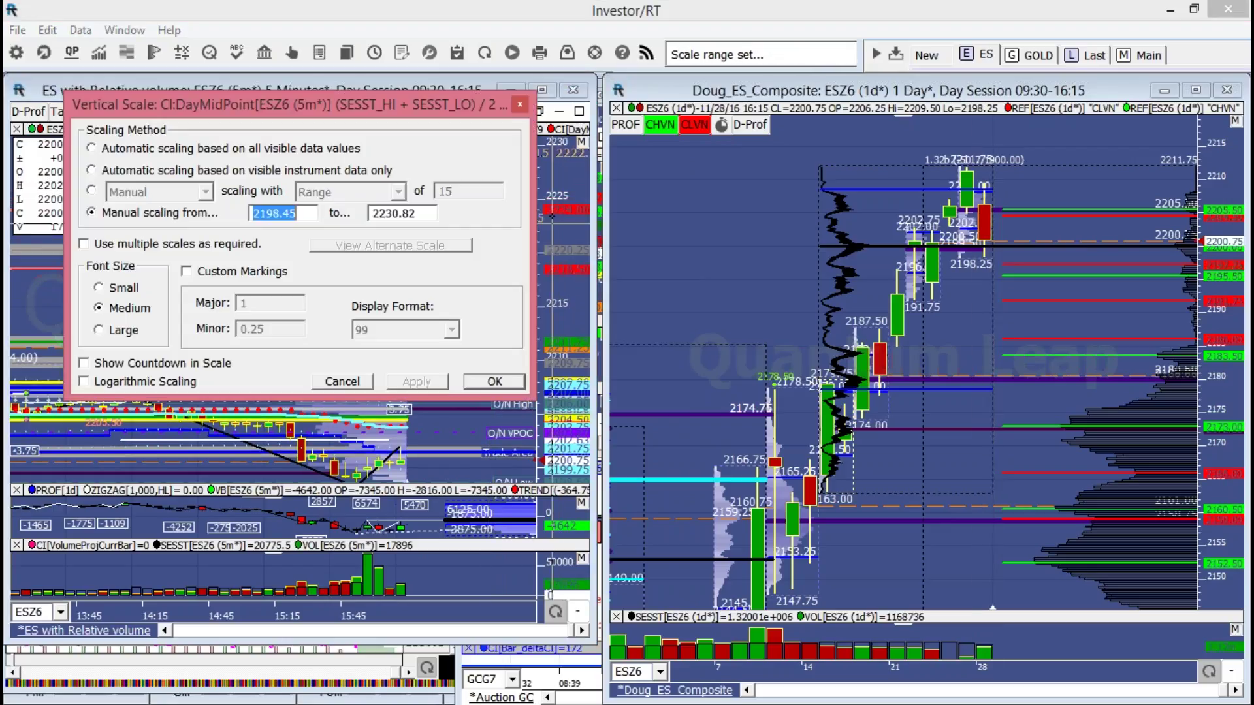
{"action": "left_click", "coordinate": [520, 106]}
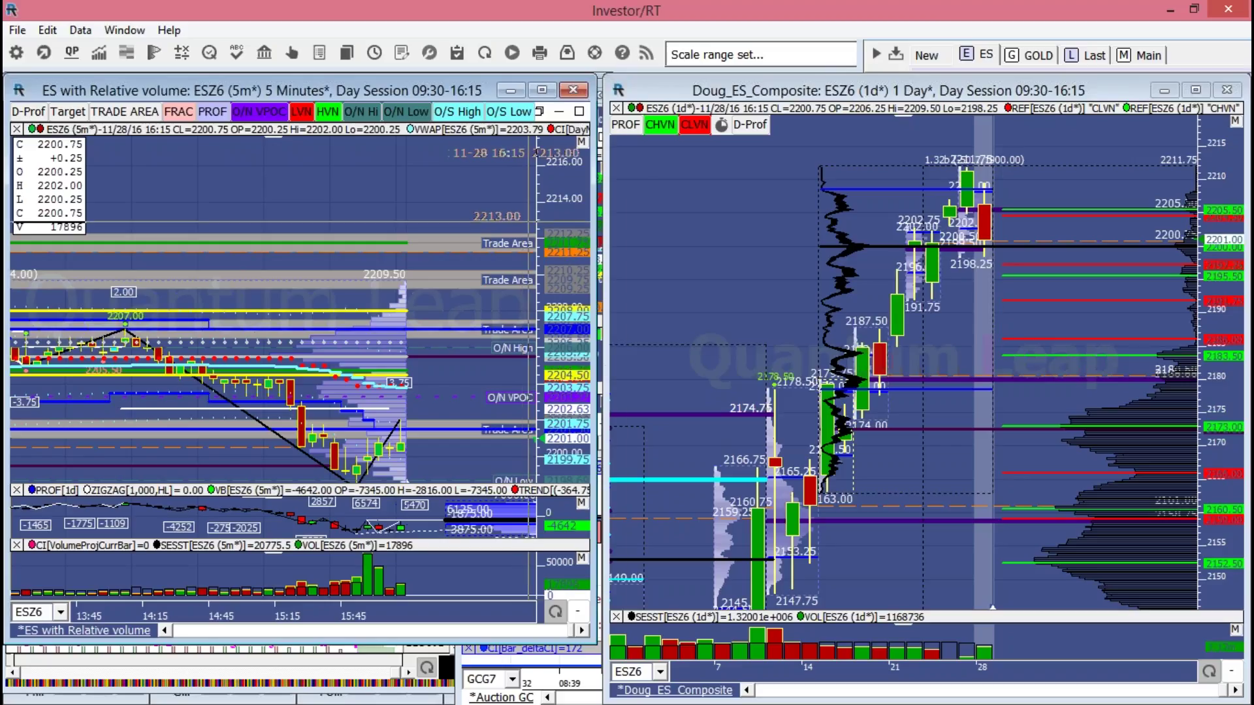
{"action": "scroll", "coordinate": [546, 206], "scroll_direction": "down", "scroll_amount": 5}
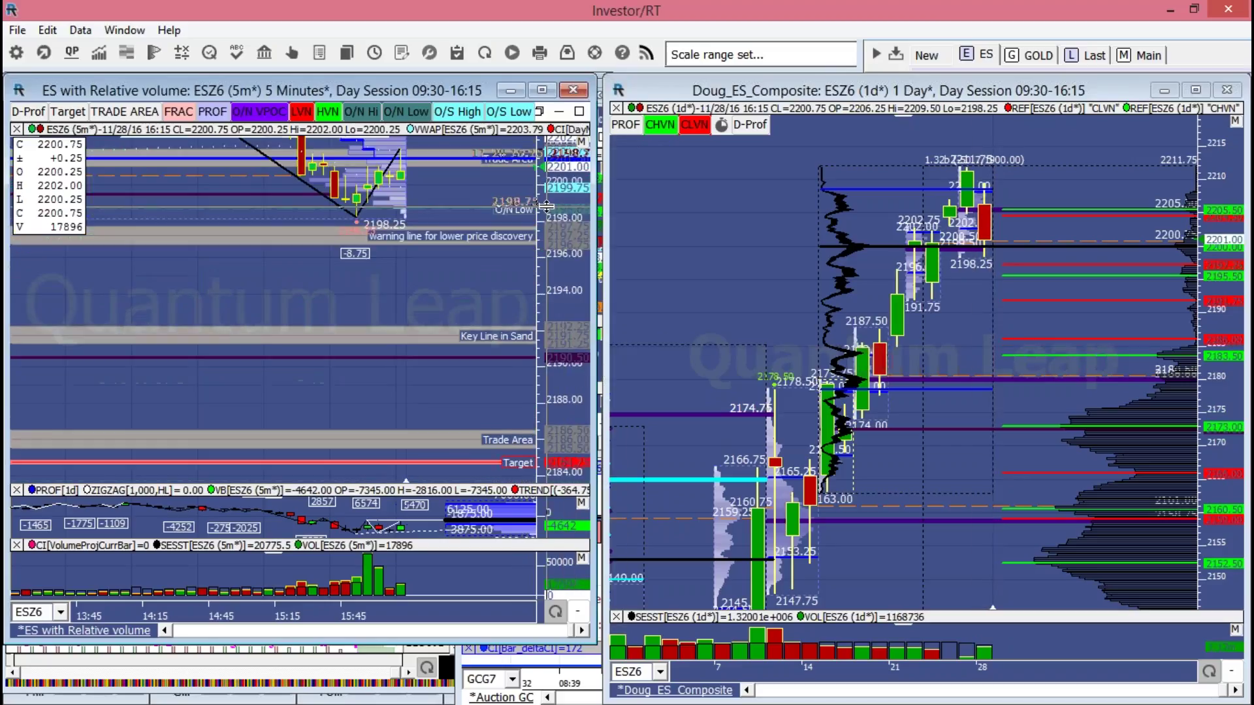
{"action": "scroll", "coordinate": [546, 206], "scroll_direction": "down", "scroll_amount": 3}
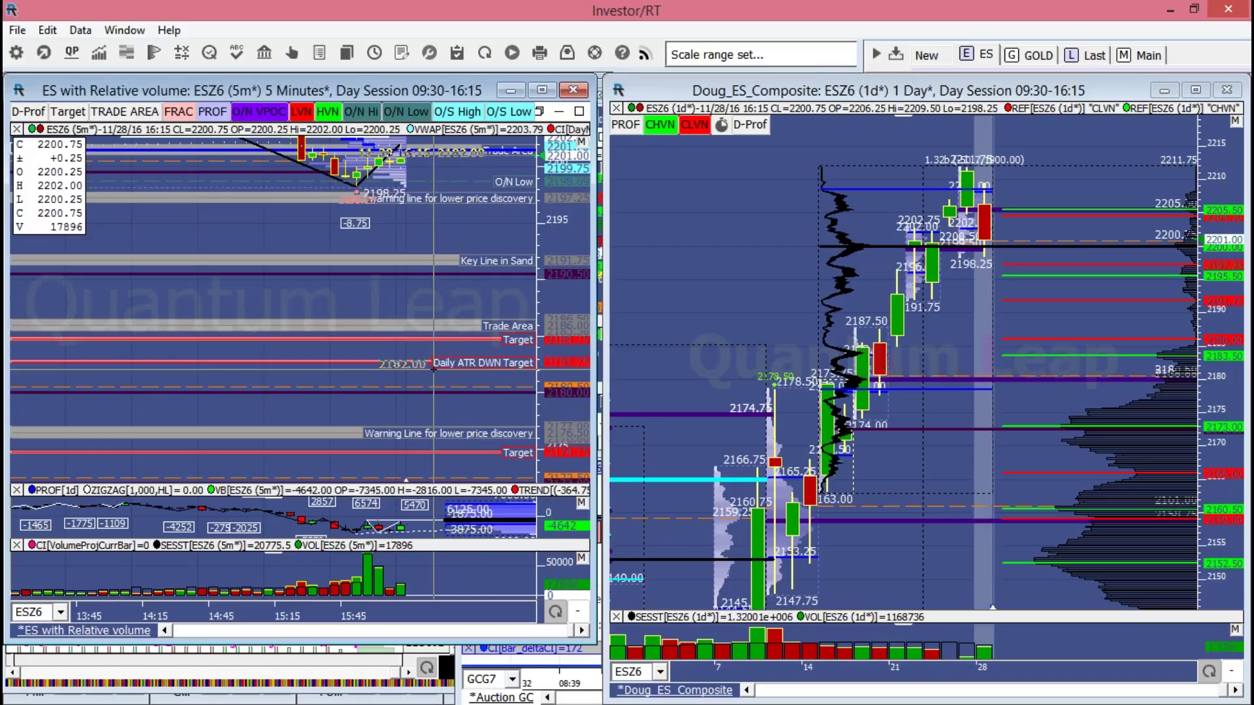
Move the Daily ATR DWN Target line to about 2180.75 and shrink the Doug_ES_Composite window to uncover the Renko chart and trade tape
{"action": "left_click_drag", "start_coordinate": [442, 365], "coordinate": [441, 375]}
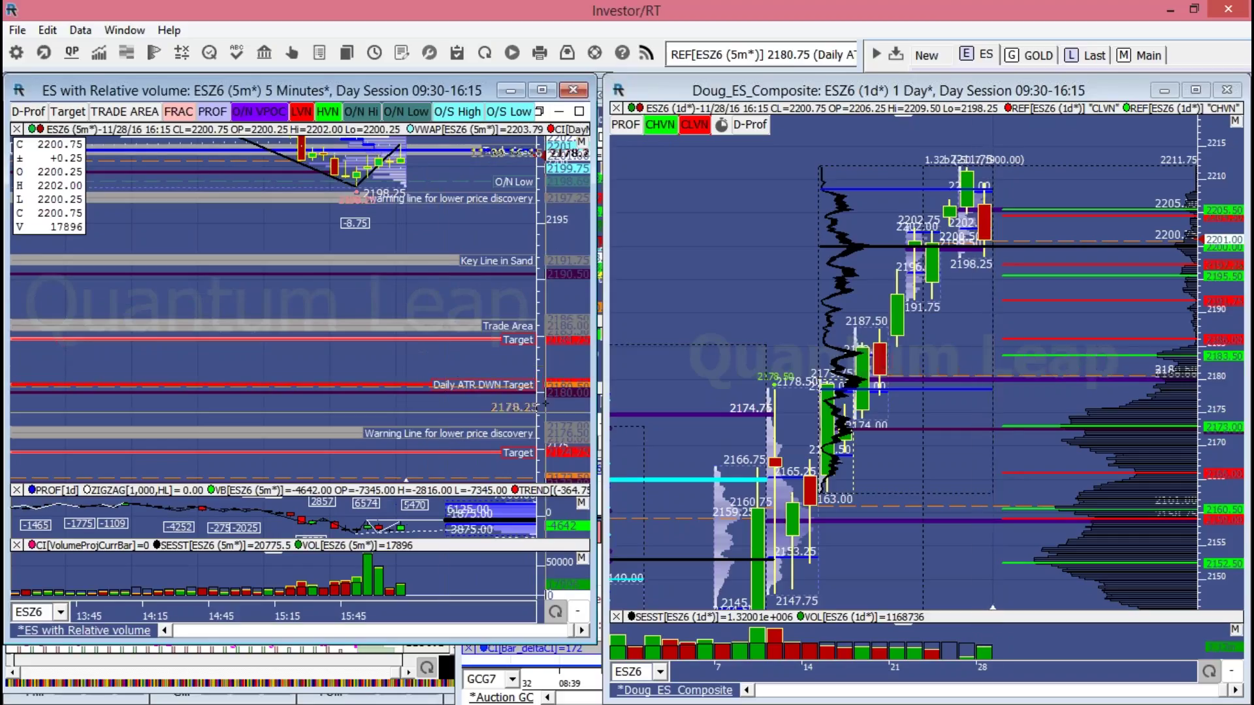
{"action": "left_click_drag", "start_coordinate": [554, 394], "coordinate": [581, 331]}
{"action": "left_click_drag", "start_coordinate": [1244, 700], "coordinate": [1075, 403]}
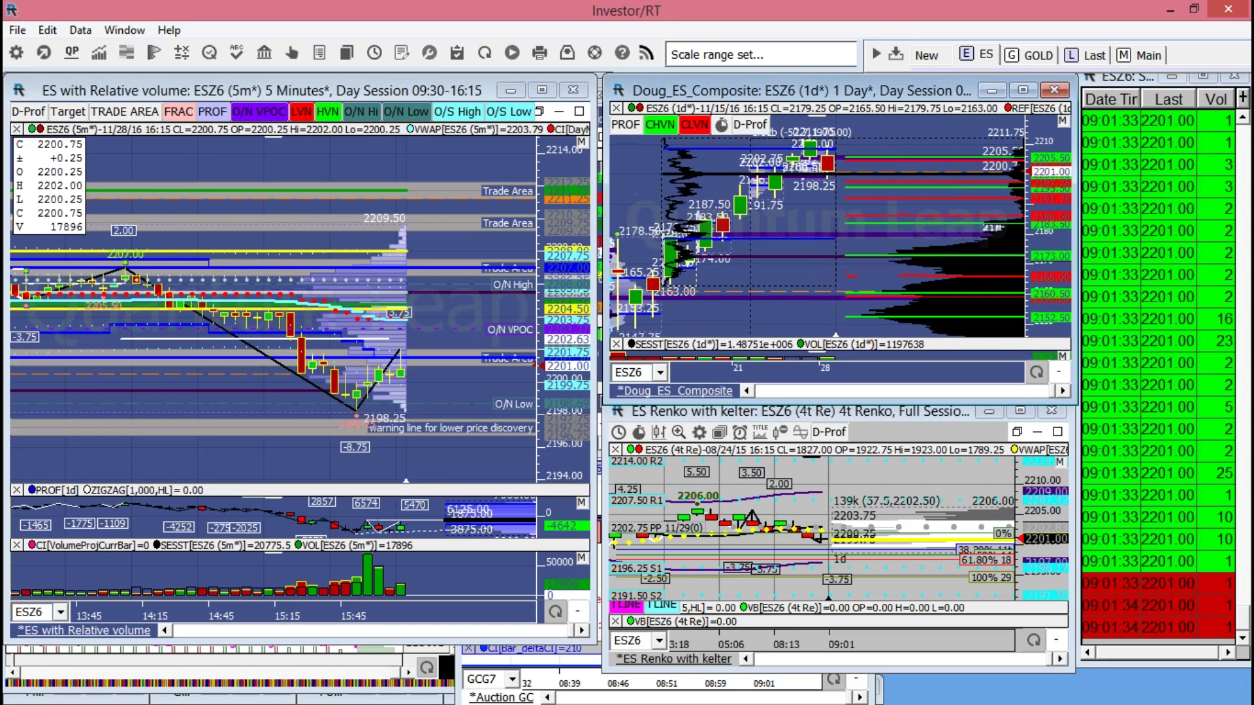
Examine the levels on the ES with Relative volume chart from the overnight low down through Key Line in Sand to Daily ATR DWN Target
{"action": "left_click", "coordinate": [551, 226]}
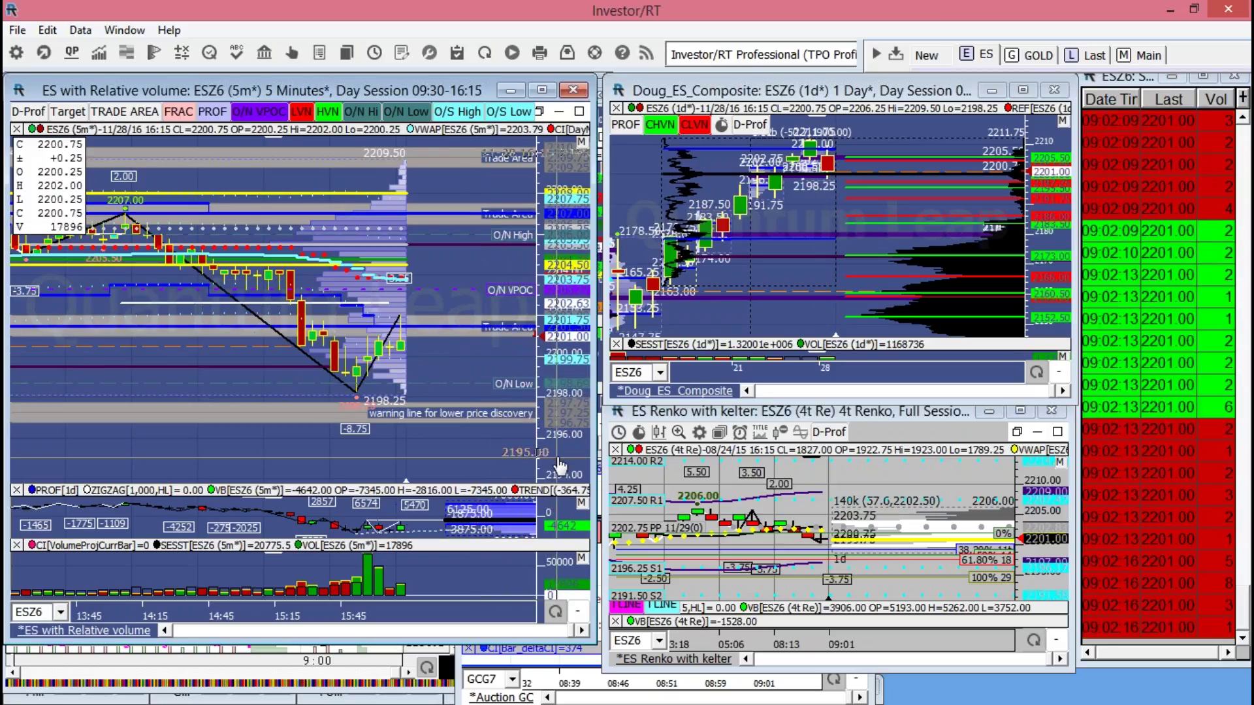
{"action": "scroll", "coordinate": [501, 377], "scroll_direction": "down", "scroll_amount": 2}
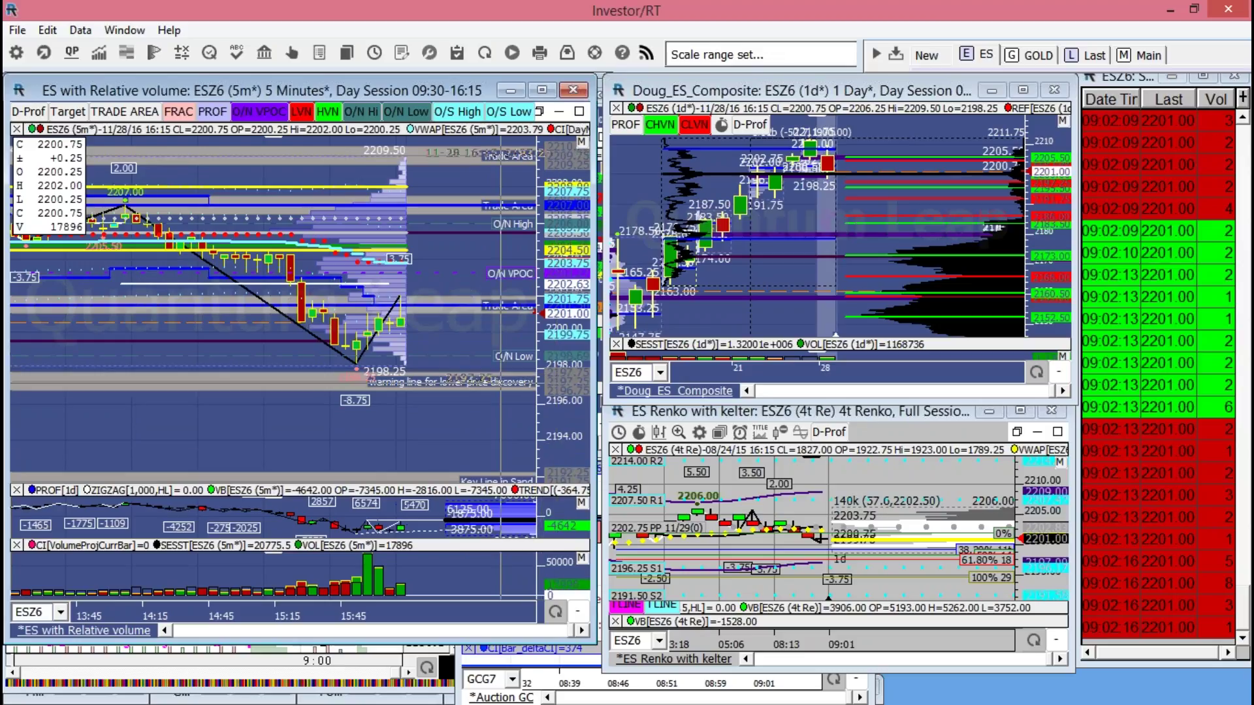
{"action": "scroll", "coordinate": [500, 378], "scroll_direction": "down", "scroll_amount": 2}
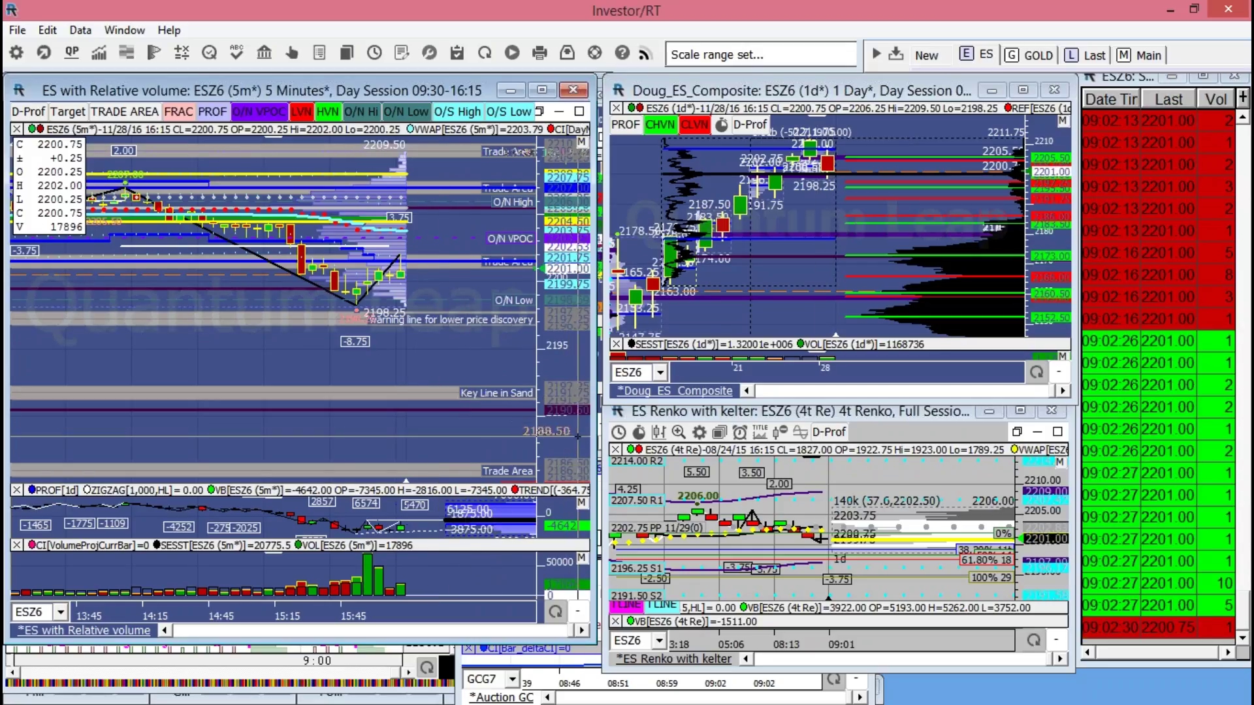
{"action": "scroll", "coordinate": [509, 399], "scroll_direction": "down", "scroll_amount": 3}
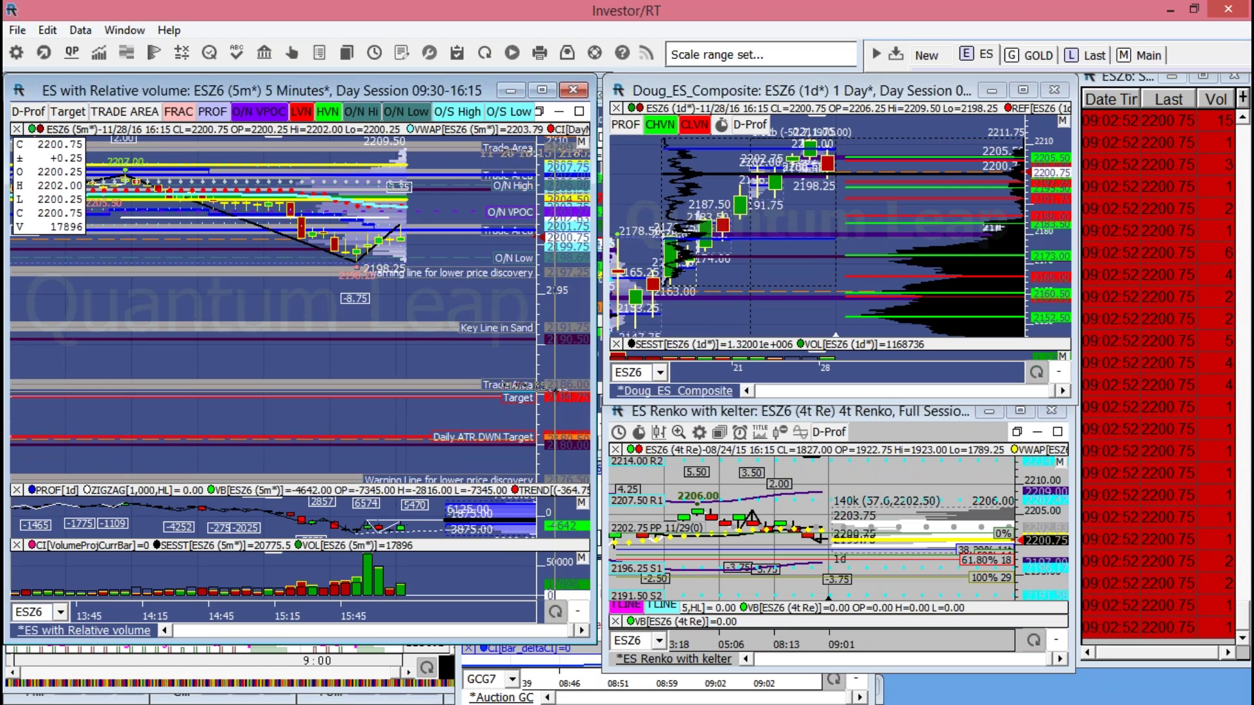
{"action": "scroll", "coordinate": [545, 406], "scroll_direction": "up", "scroll_amount": 3}
{"action": "scroll", "coordinate": [539, 400], "scroll_direction": "up", "scroll_amount": 3}
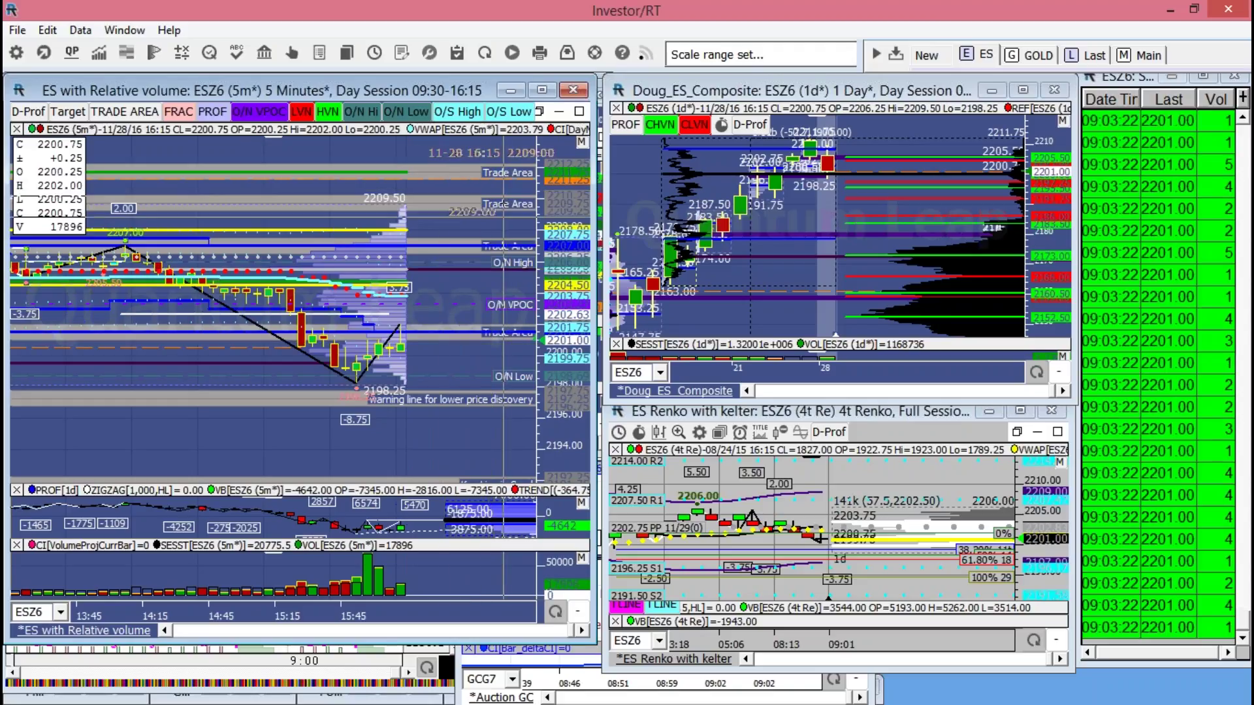
Examine the upper Trade Area and Target lines on the ES with Relative volume chart up to the Daily ATR UP Target
{"action": "left_click_drag", "start_coordinate": [506, 230], "coordinate": [459, 319]}
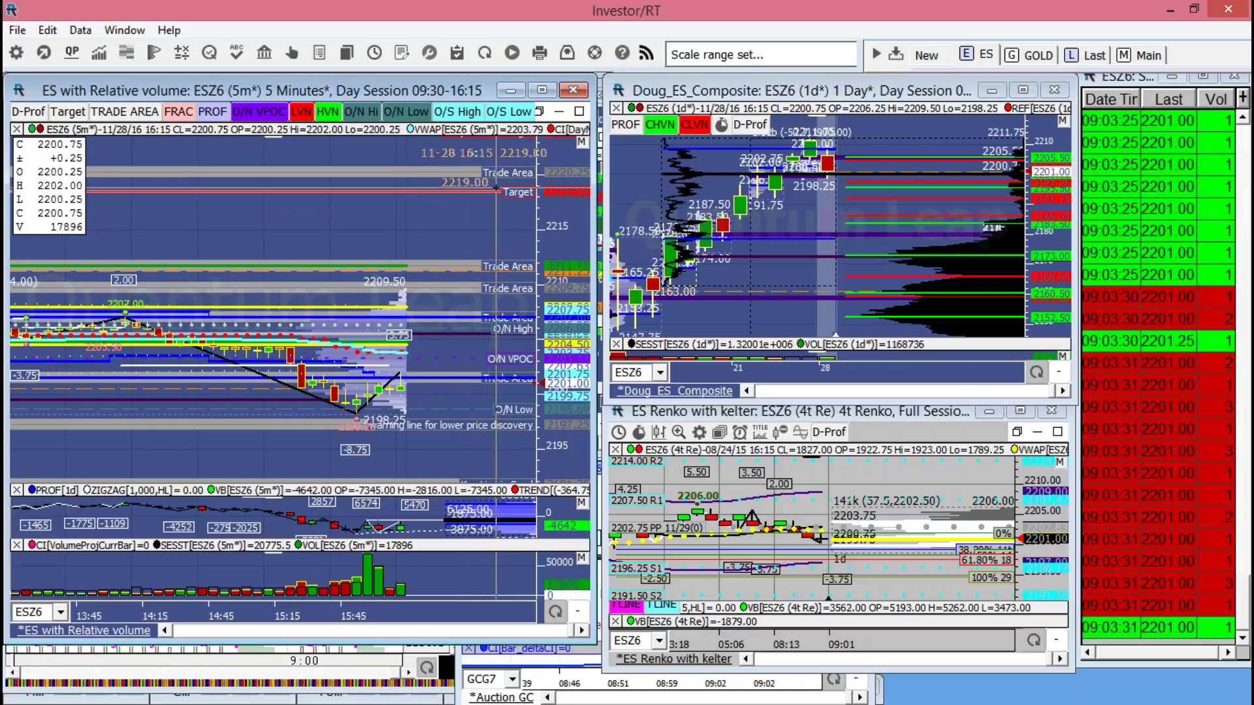
{"action": "left_click_drag", "start_coordinate": [496, 193], "coordinate": [498, 204]}
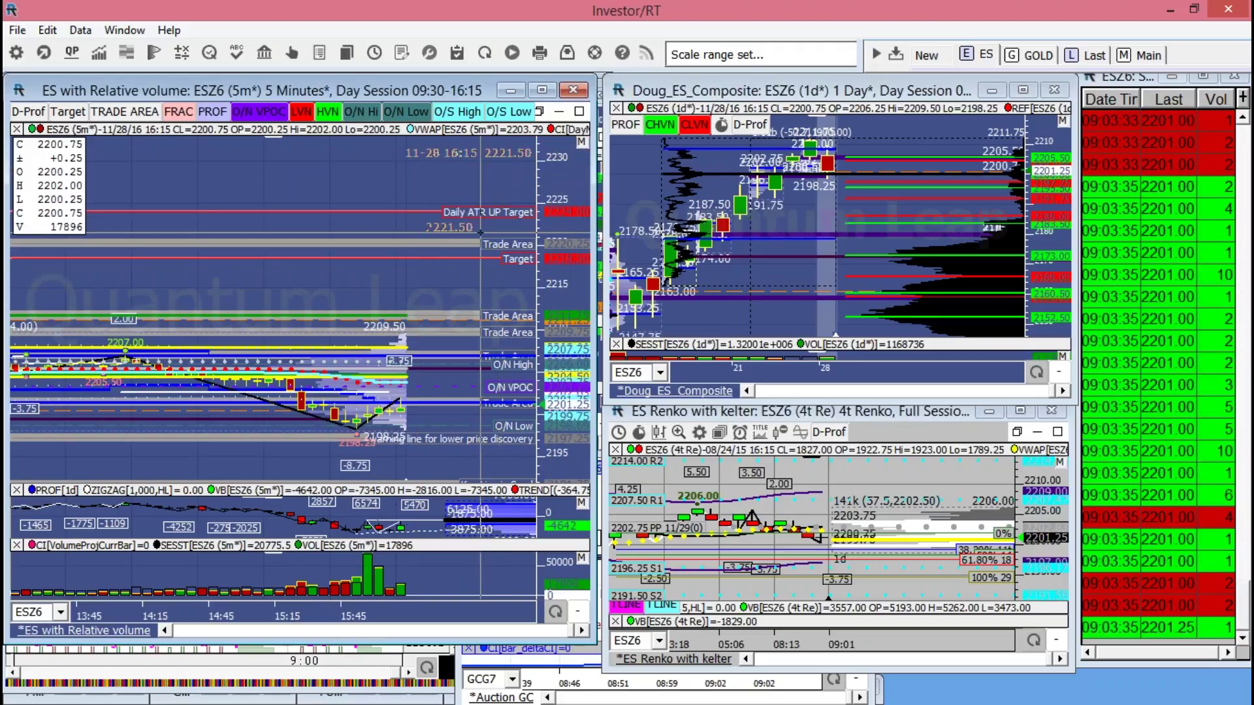
{"action": "left_click_drag", "start_coordinate": [543, 242], "coordinate": [520, 350]}
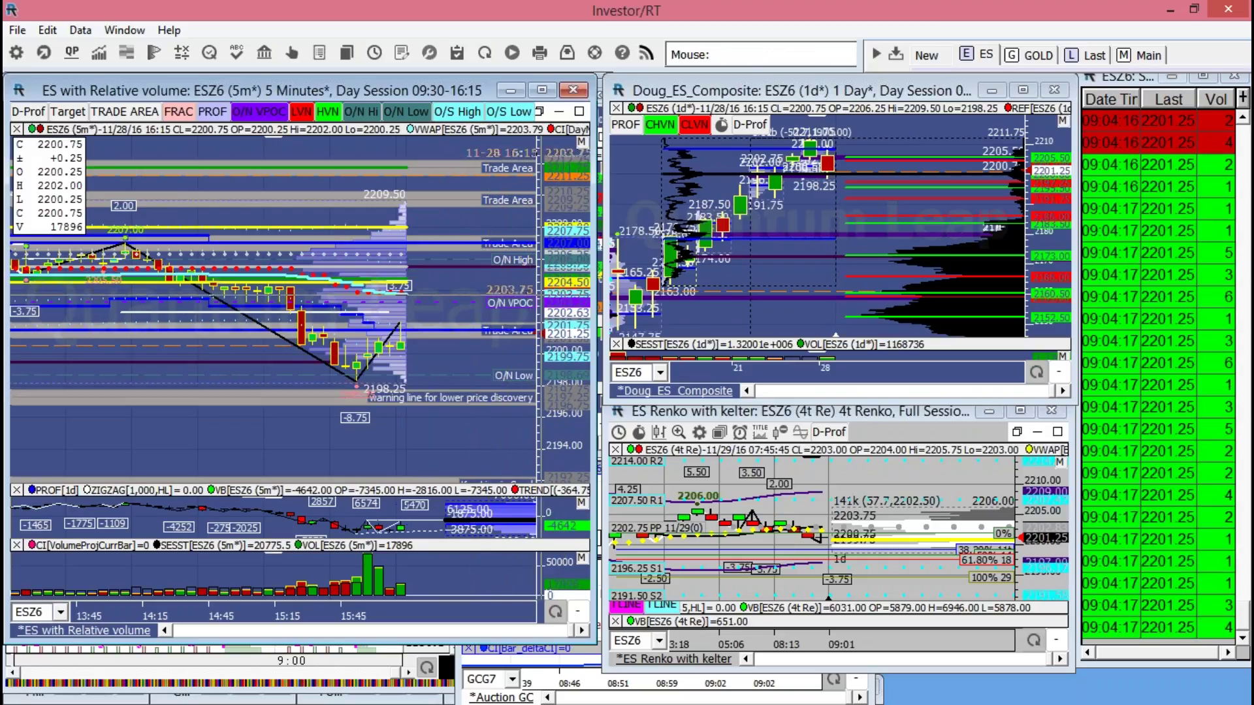
Review the ES with Relative volume downside levels again, and bring the overnight range and upper Trade Areas back into view
{"action": "scroll", "coordinate": [301, 307], "scroll_direction": "down", "scroll_amount": 2}
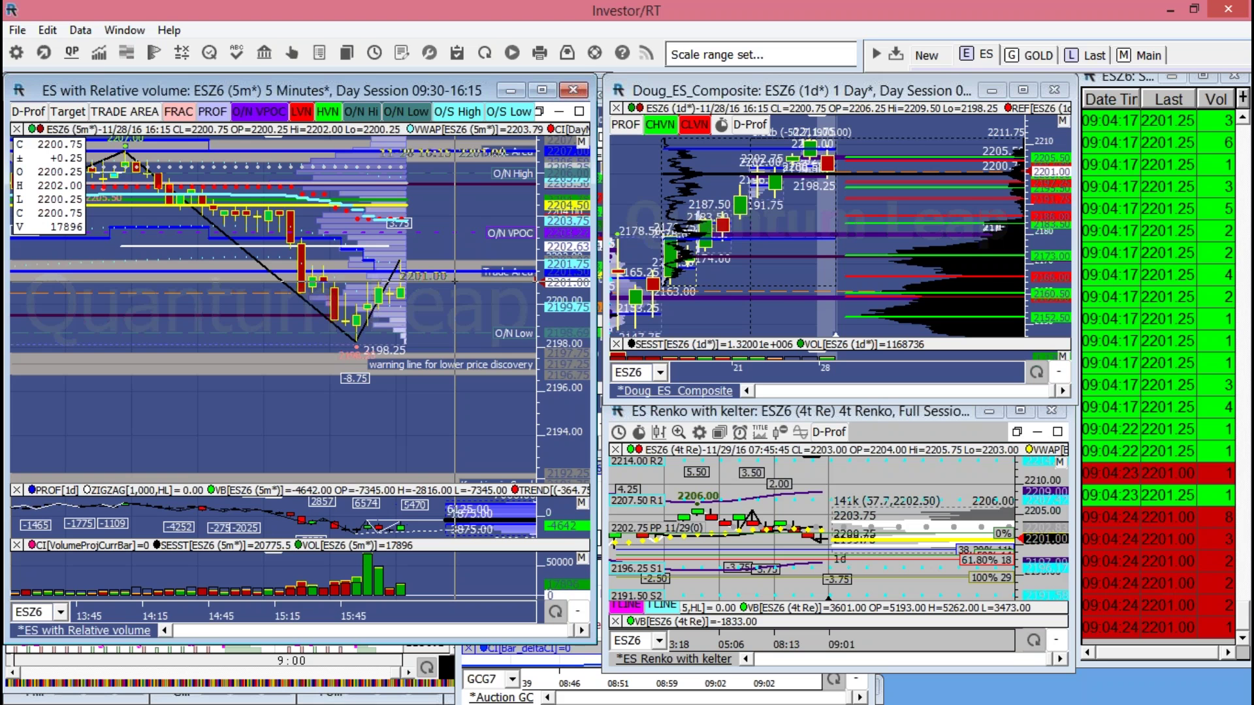
{"action": "scroll", "coordinate": [457, 281], "scroll_direction": "down", "scroll_amount": 4}
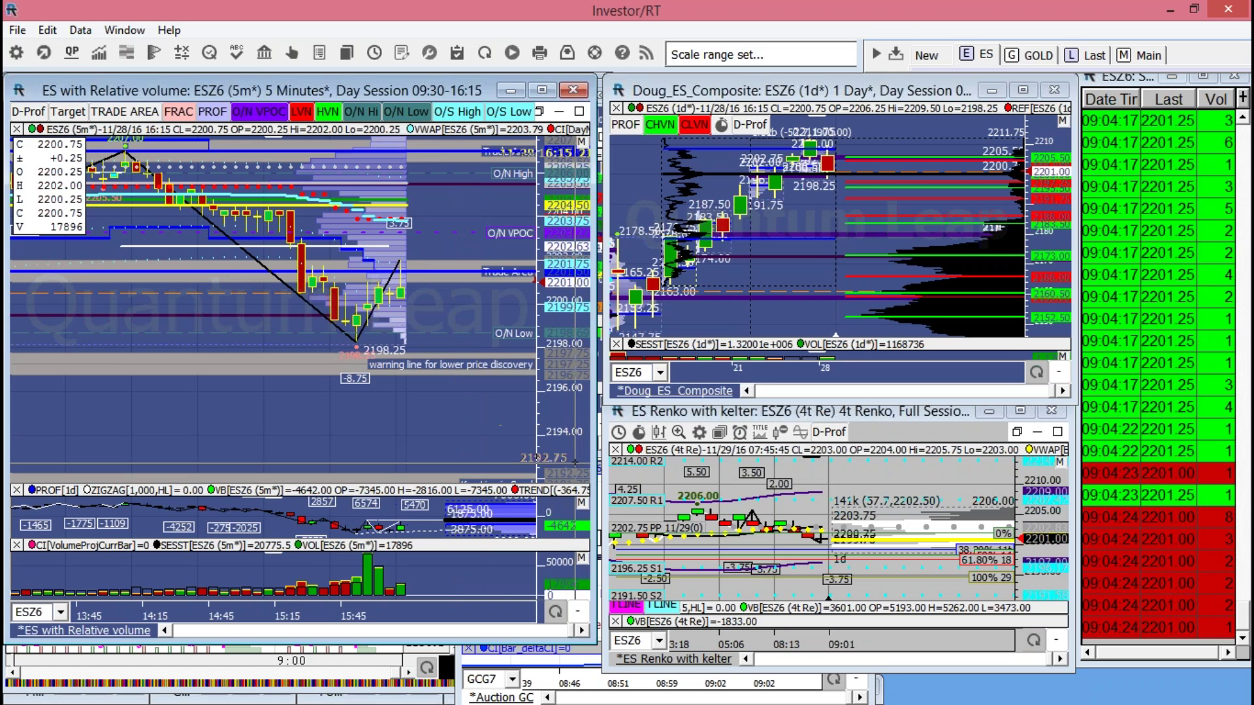
{"action": "scroll", "coordinate": [477, 211], "scroll_direction": "up", "scroll_amount": 4}
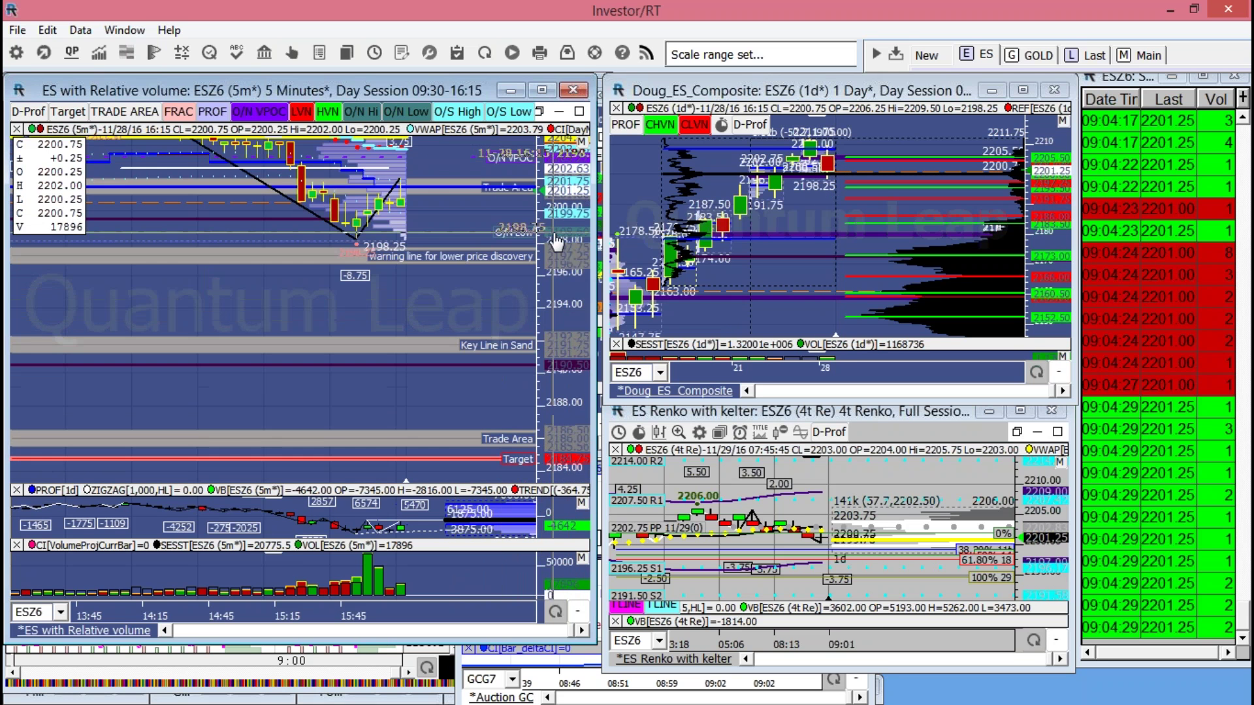
{"action": "scroll", "coordinate": [551, 448], "scroll_direction": "down", "scroll_amount": 3}
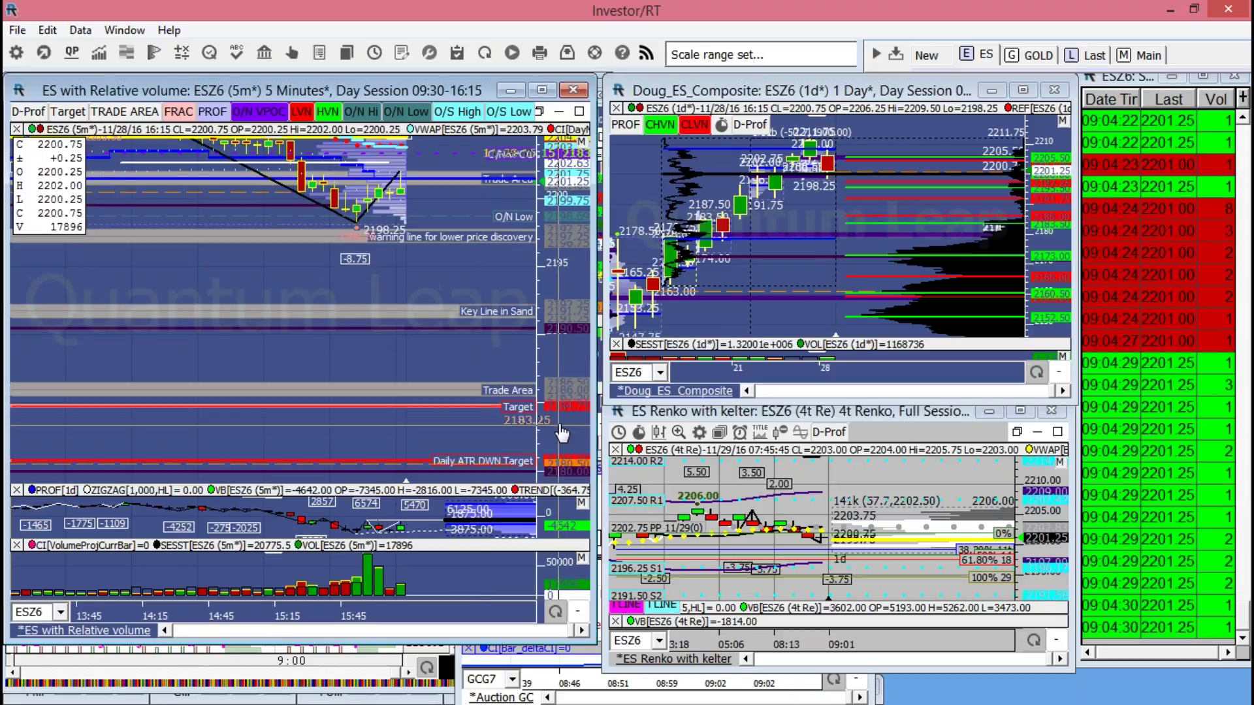
{"action": "left_click_drag", "start_coordinate": [551, 448], "coordinate": [561, 428]}
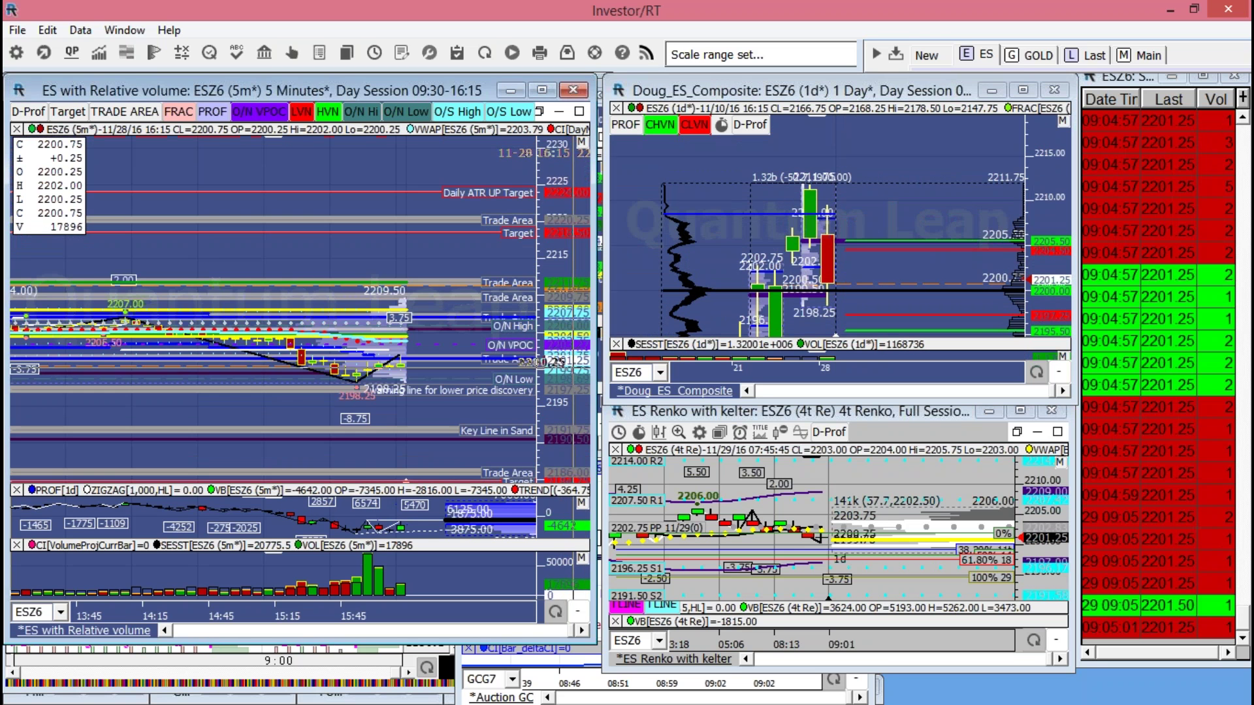
{"action": "left_click_drag", "start_coordinate": [554, 234], "coordinate": [565, 437]}
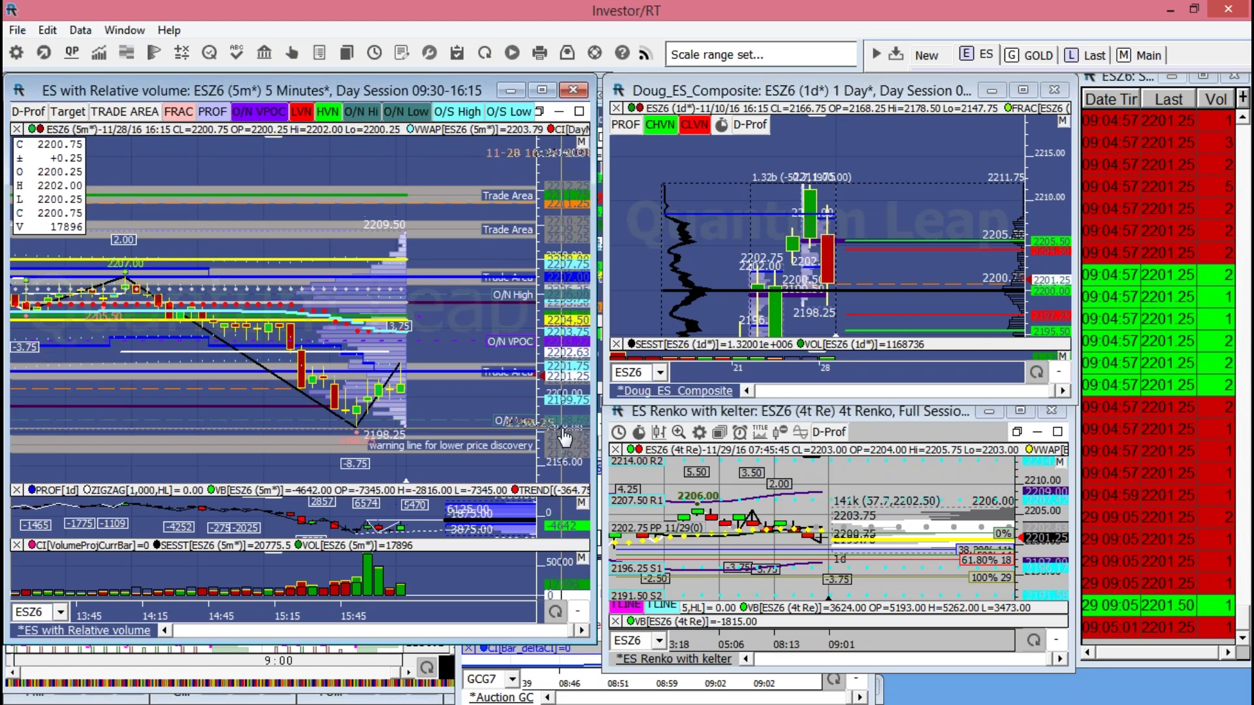
Stretch the price scales of the ES Renko with kelter and ES with Relative volume charts to inspect the current price action
{"action": "left_click", "coordinate": [1039, 469]}
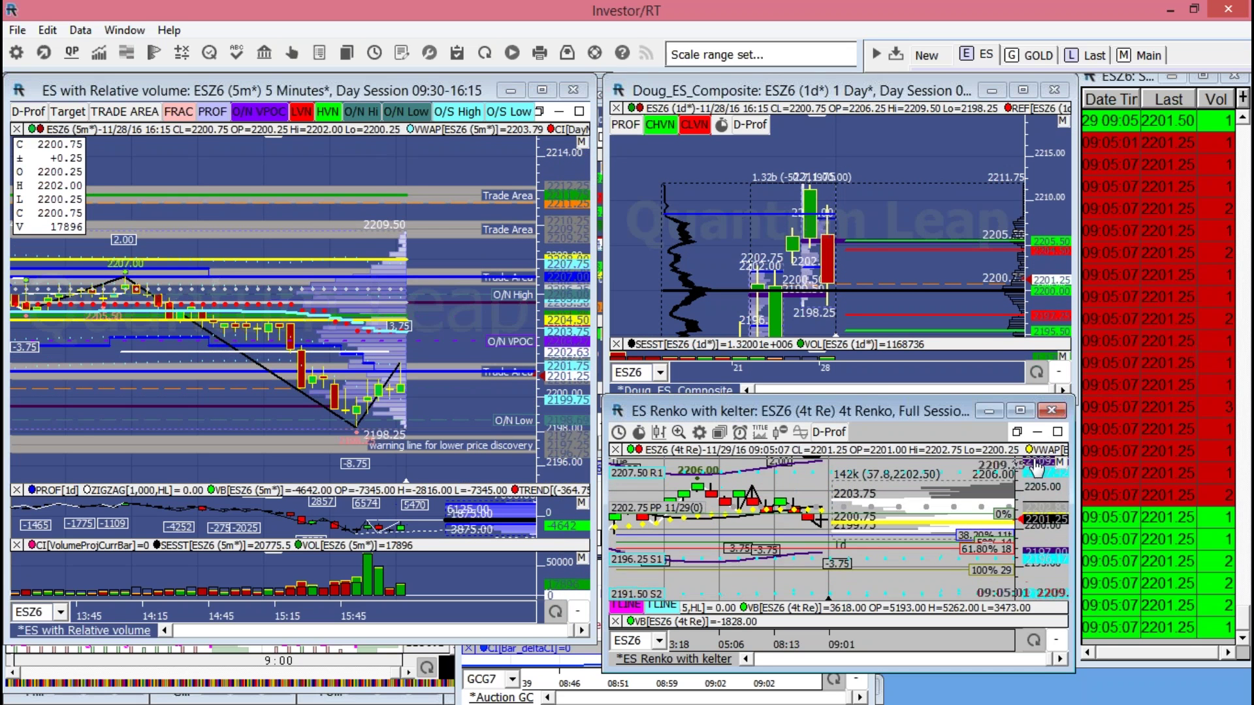
{"action": "left_click_drag", "start_coordinate": [1038, 469], "coordinate": [1039, 522]}
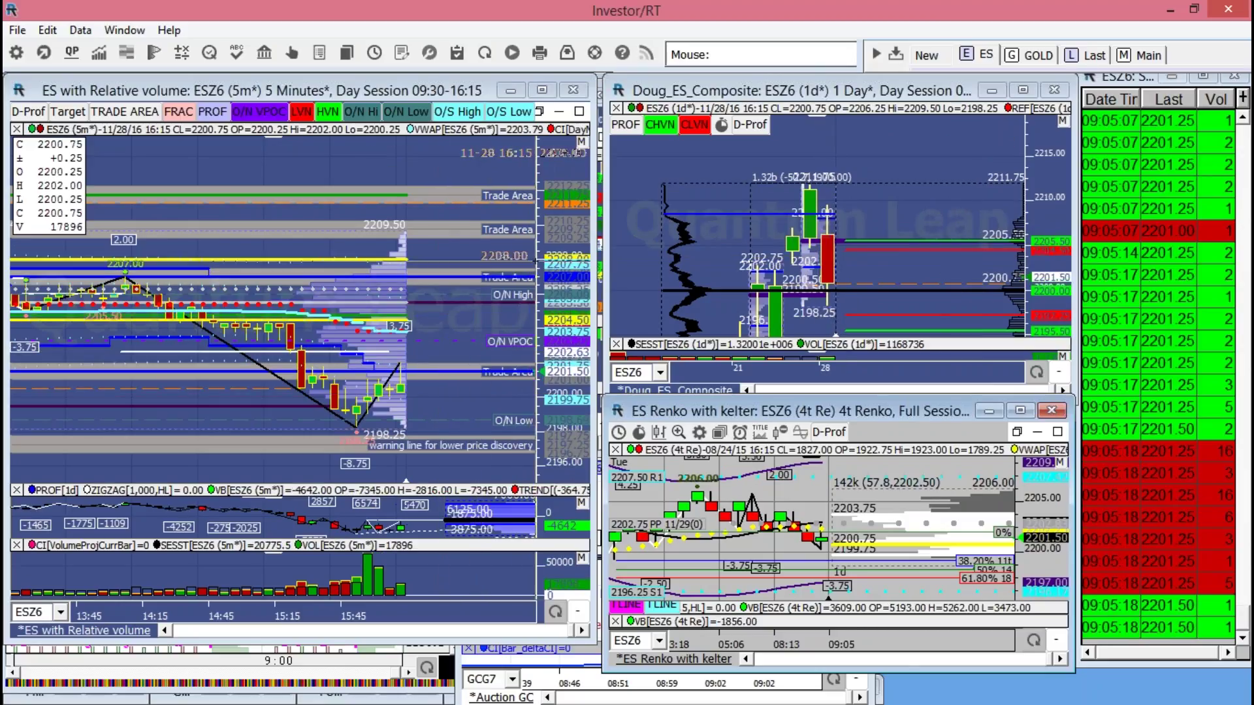
{"action": "left_click_drag", "start_coordinate": [563, 249], "coordinate": [563, 275]}
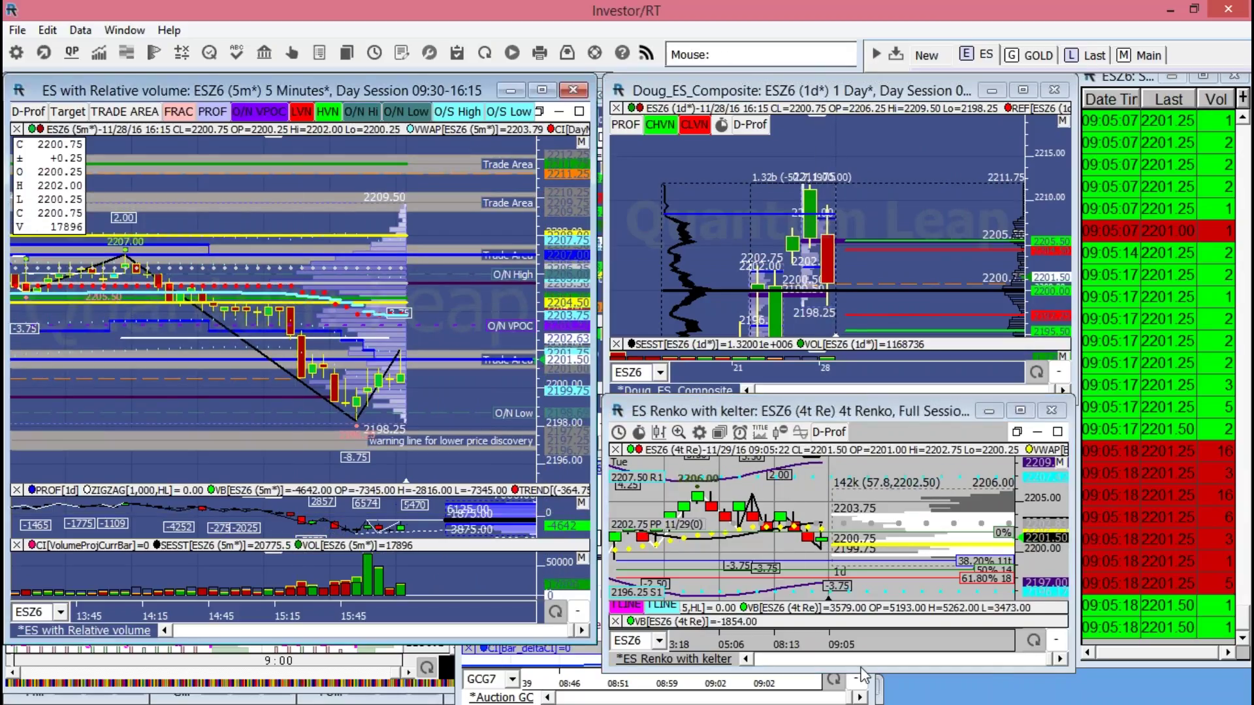
Switch to the GOLD layout and examine the GC RTH chart's levels from about 1189.6 down to about 1170
{"action": "left_click", "coordinate": [1032, 55]}
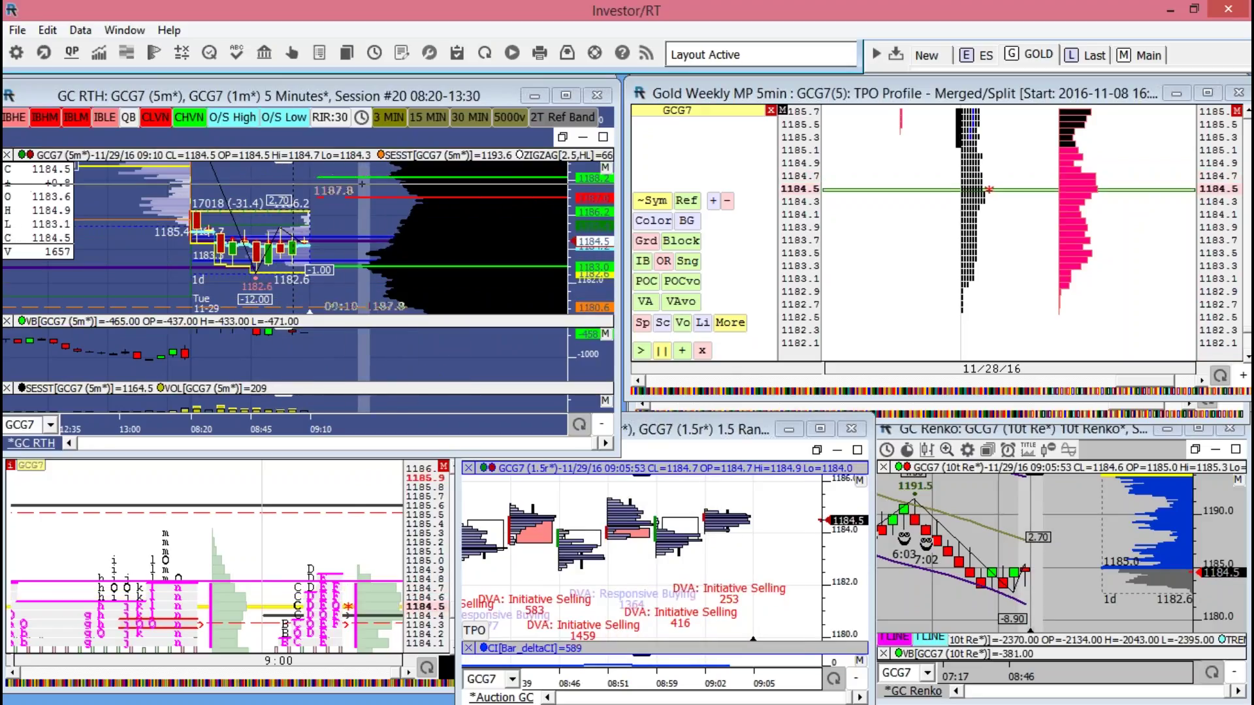
{"action": "left_click_drag", "start_coordinate": [361, 185], "coordinate": [335, 227]}
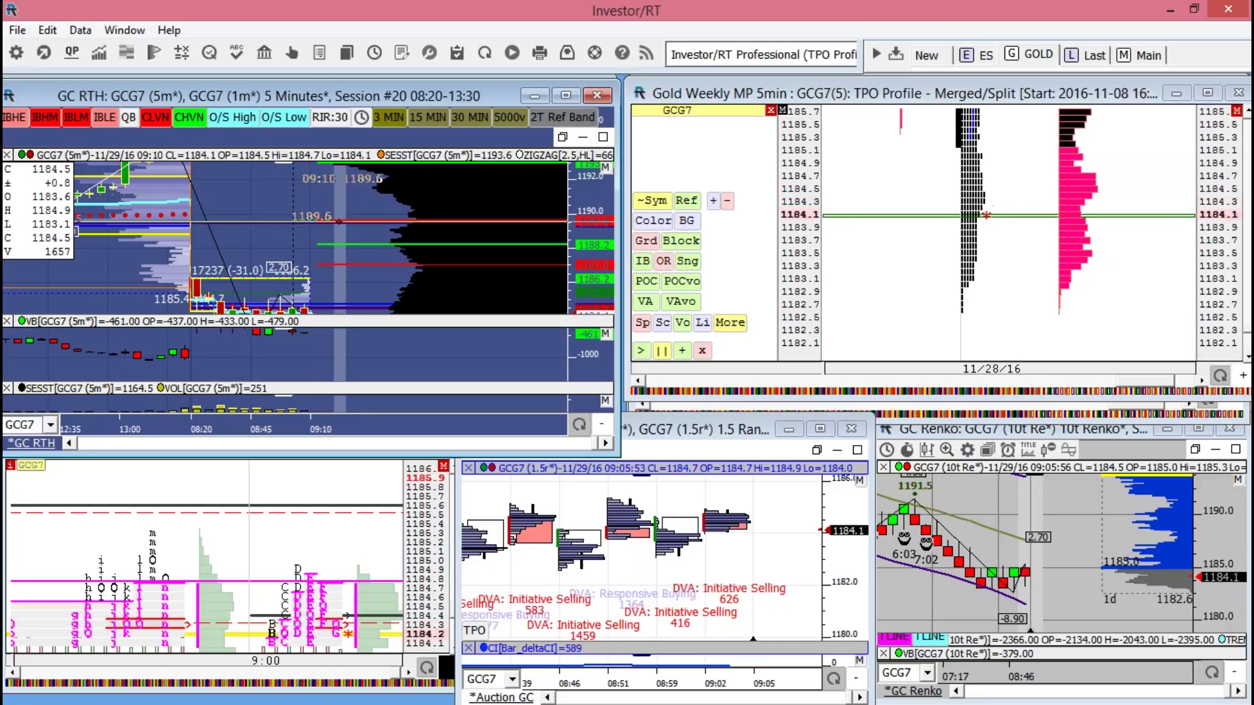
{"action": "scroll", "coordinate": [294, 202], "scroll_direction": "up", "scroll_amount": 3}
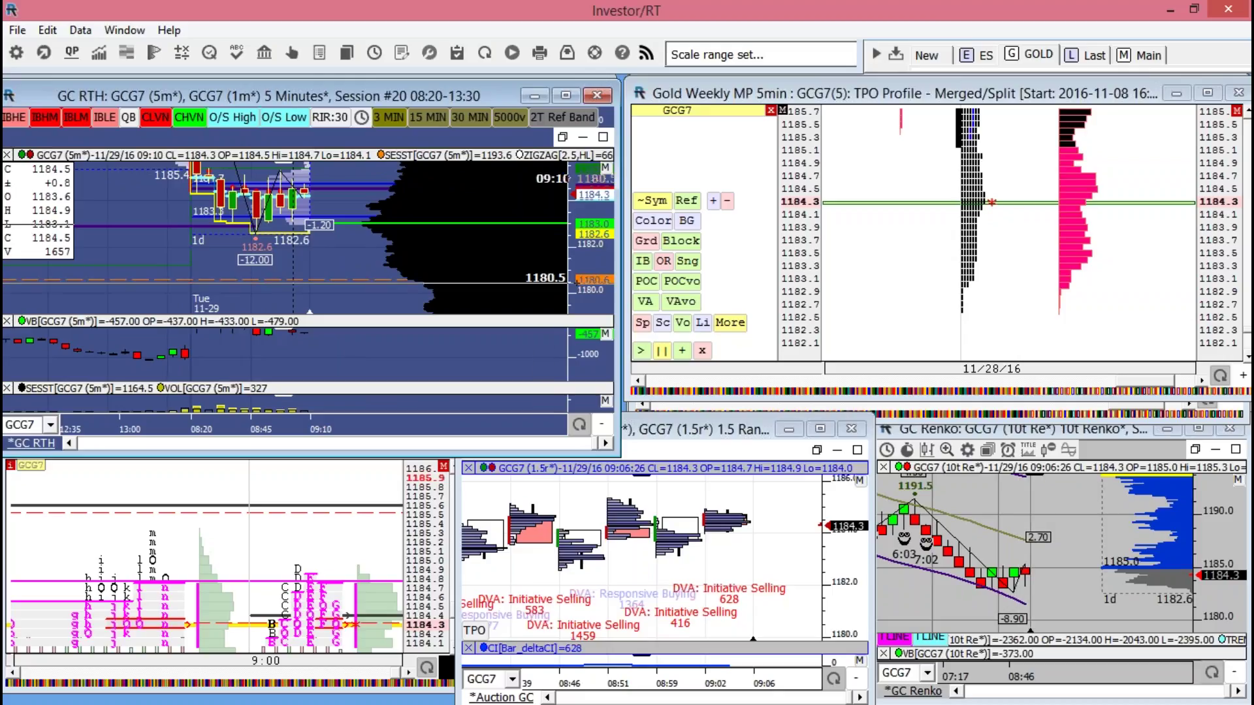
{"action": "left_click_drag", "start_coordinate": [580, 286], "coordinate": [579, 301]}
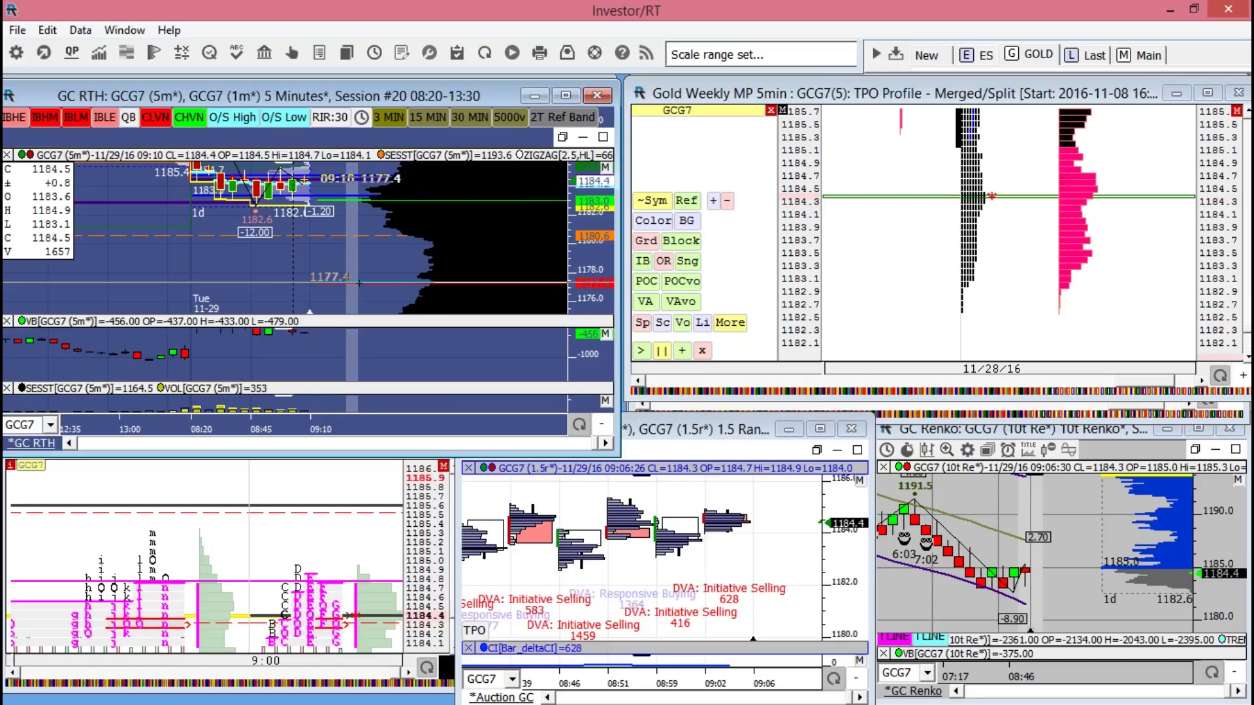
{"action": "left_click_drag", "start_coordinate": [605, 281], "coordinate": [604, 248]}
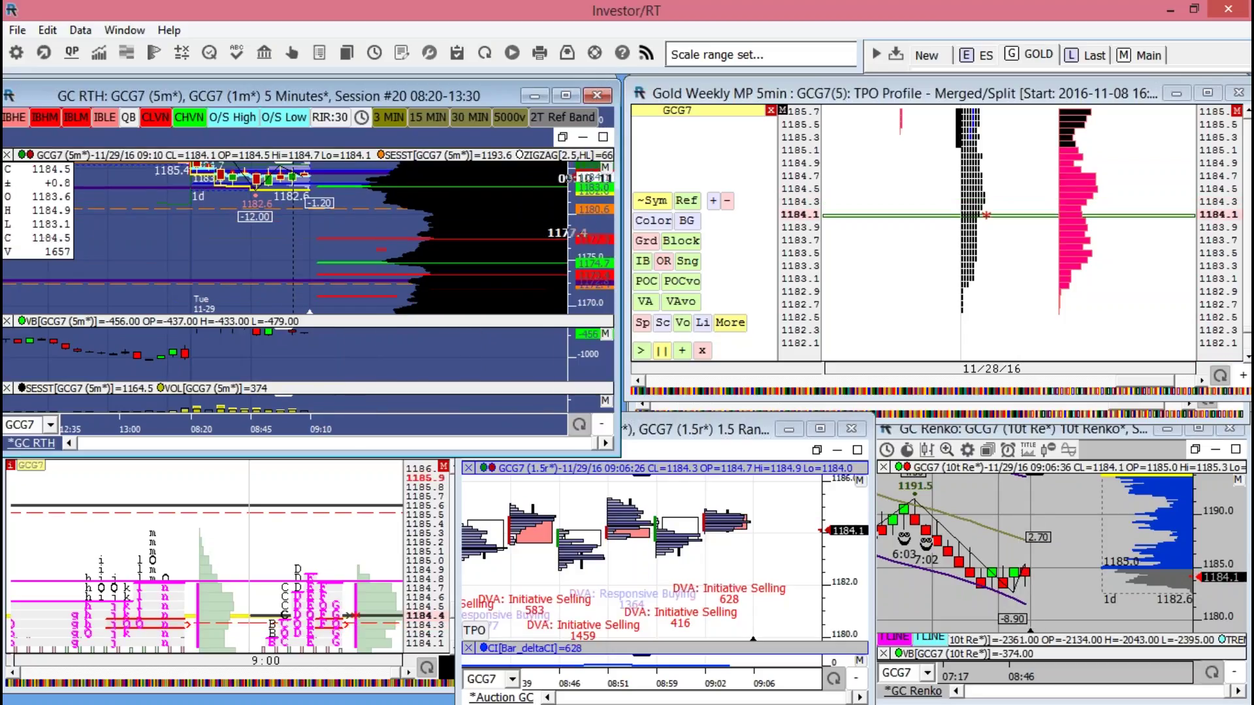